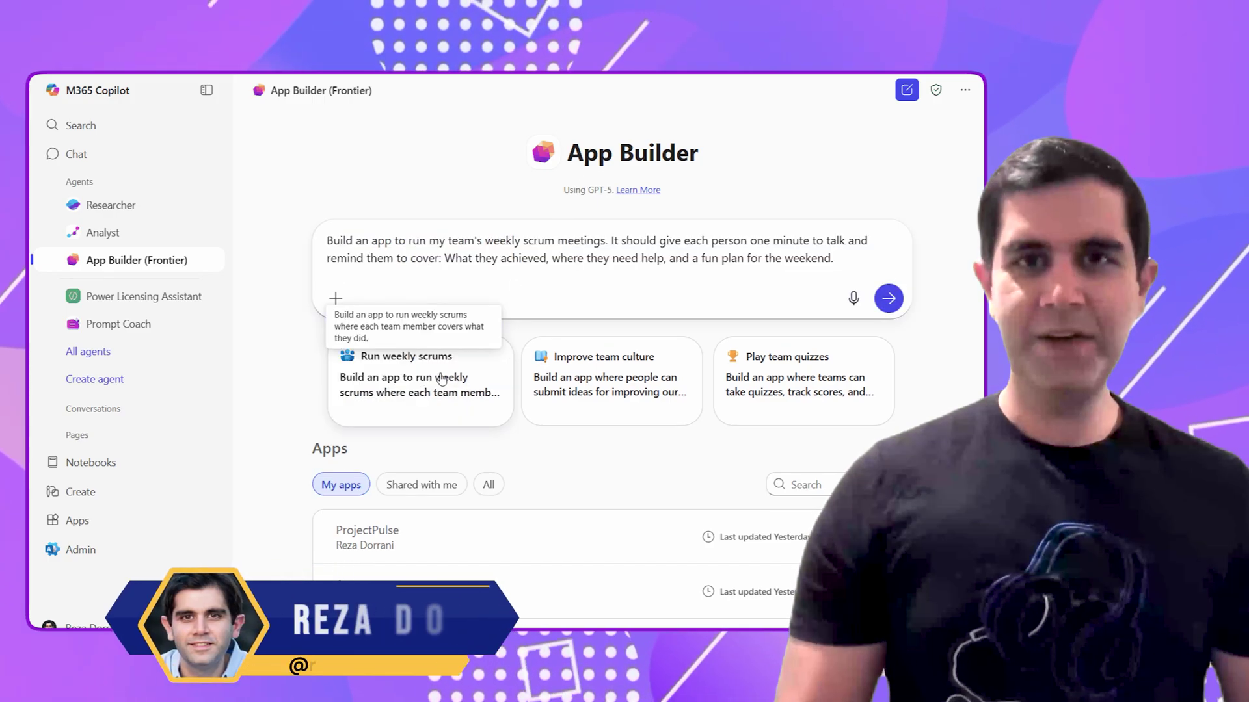
# Send the weekly scrum app request to App Builder, then edit the MVP Release milestone
pyautogui.click(889, 299)
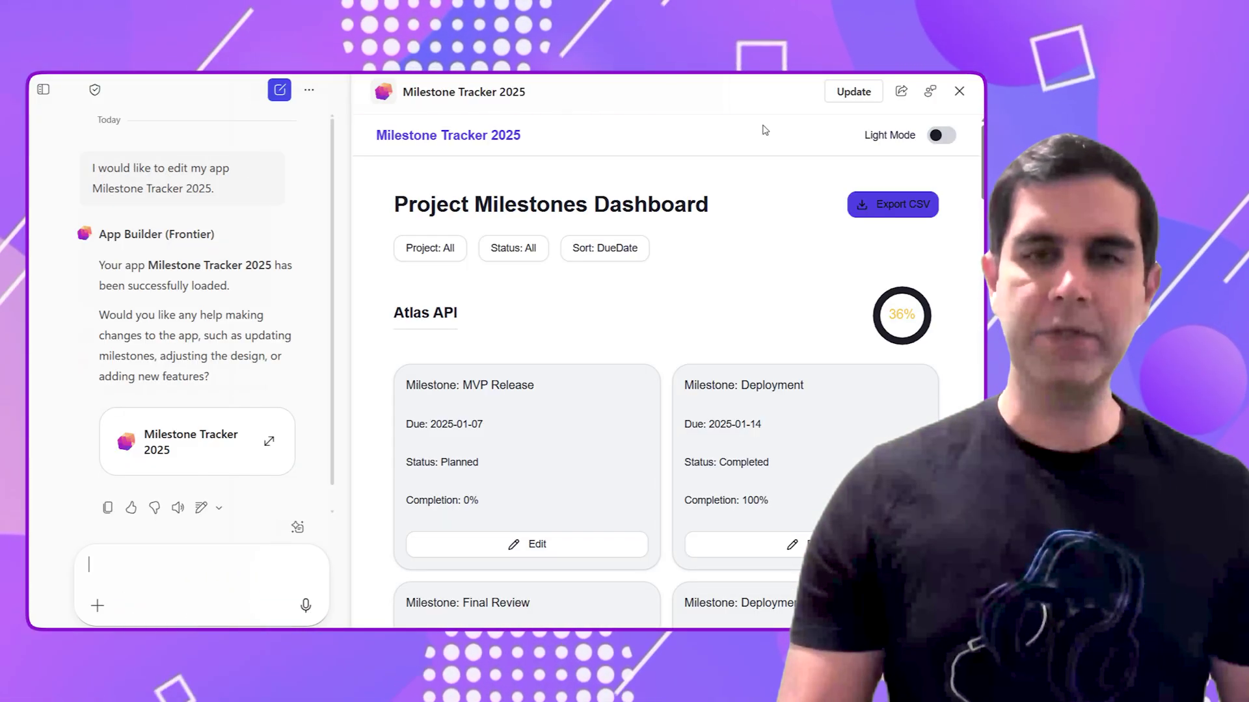
pyautogui.scroll(-3, 689, 305)
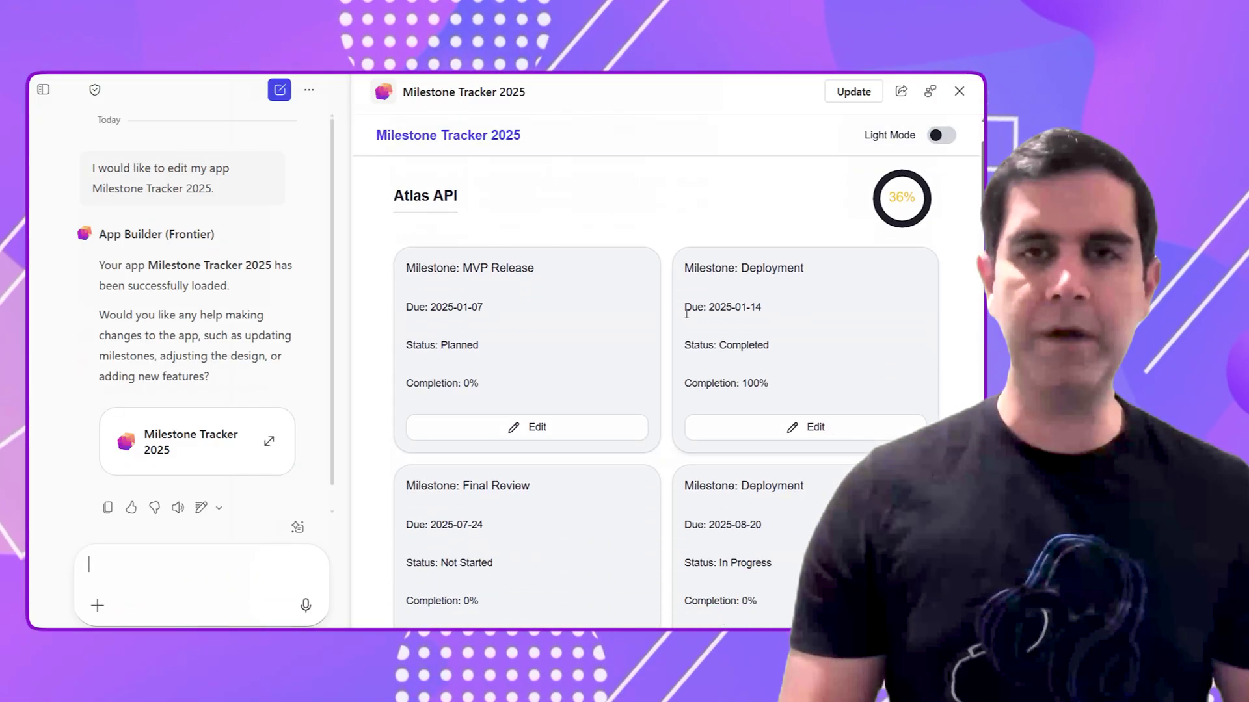
pyautogui.click(608, 426)
pyautogui.scroll(-3, 611, 441)
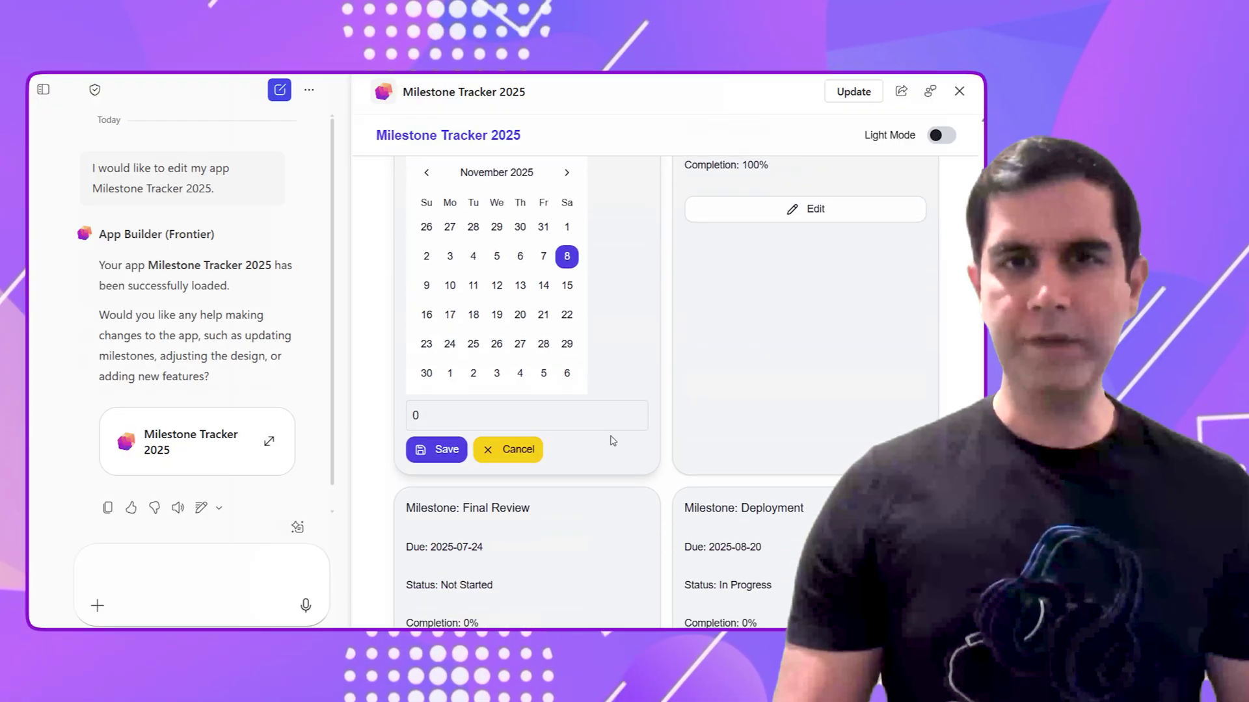
pyautogui.click(508, 450)
# Switch the tracker app to dark mode and fill Workflows with the Weekly Project Update idea
pyautogui.click(941, 135)
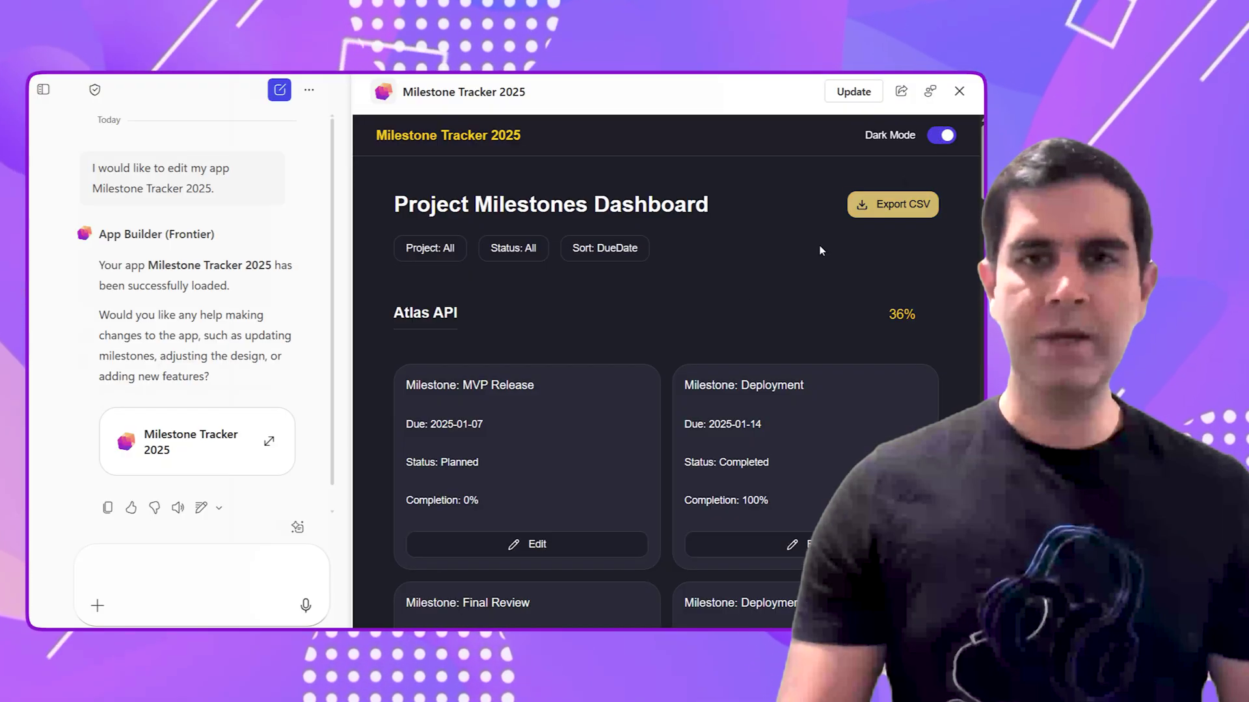
pyautogui.scroll(-10, 700, 348)
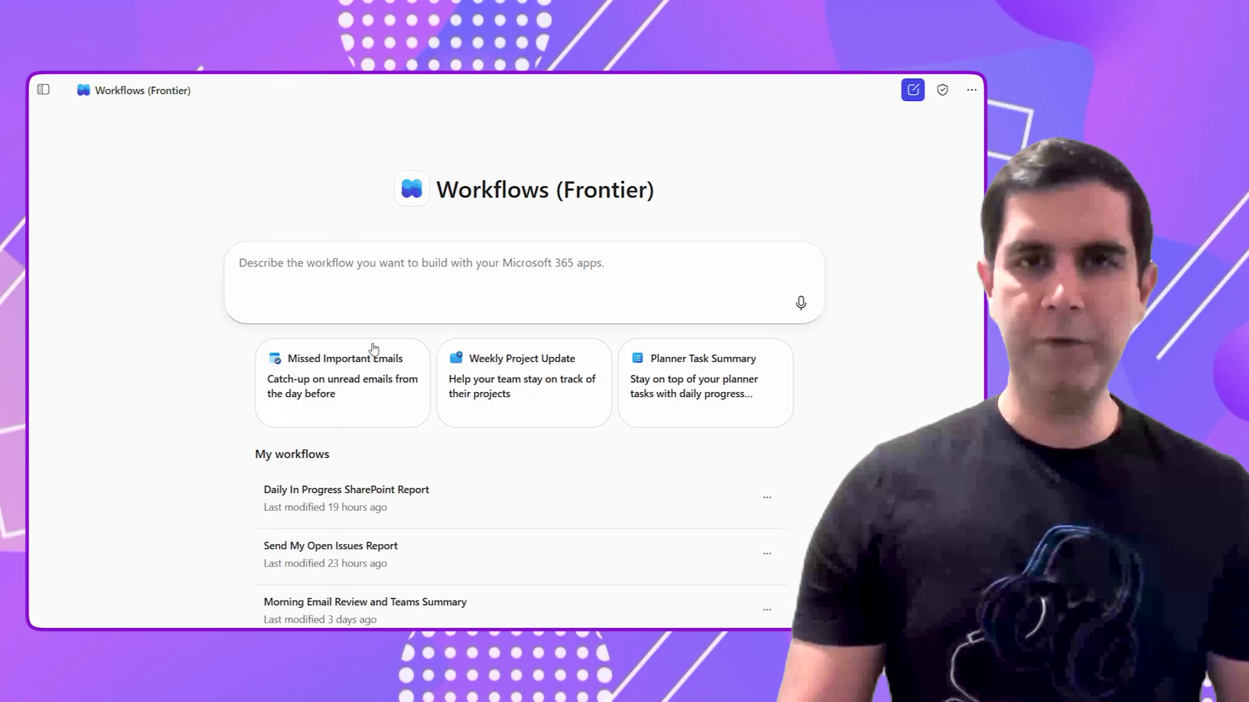
pyautogui.click(523, 381)
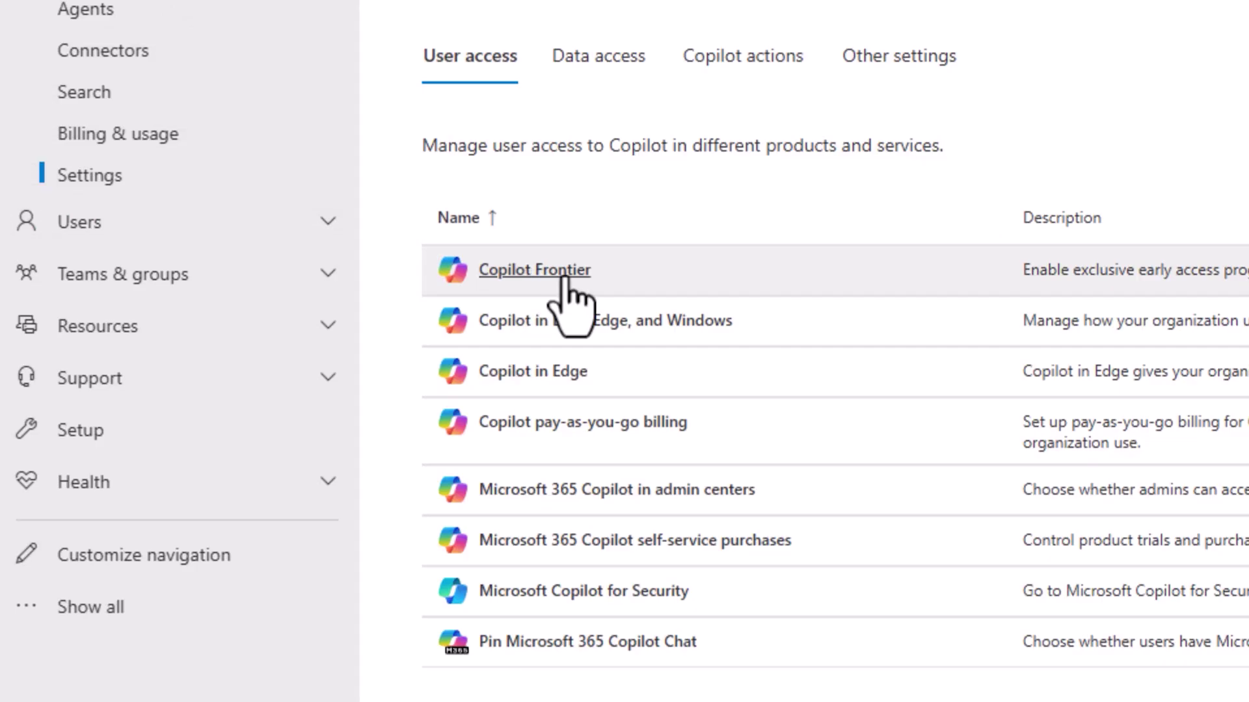
# Open the Copilot Frontier access settings under User access
pyautogui.click(563, 276)
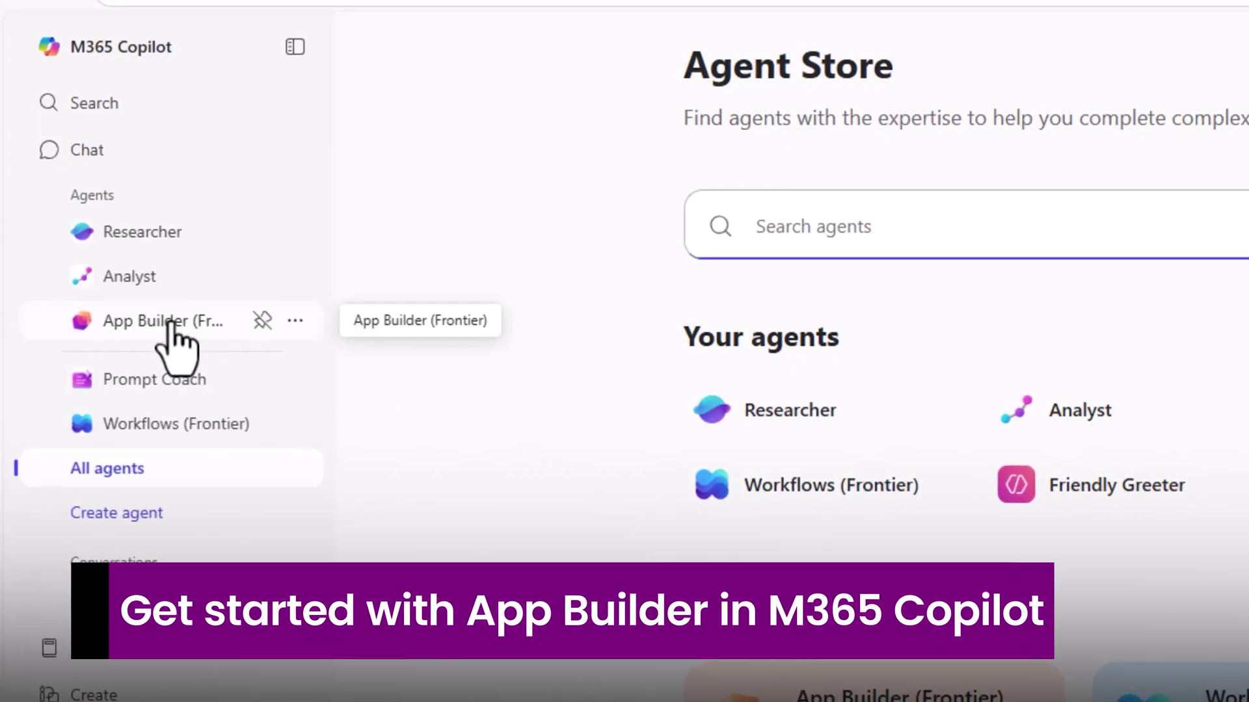
# Open the App Builder (Frontier) agent from the sidebar
pyautogui.click(170, 325)
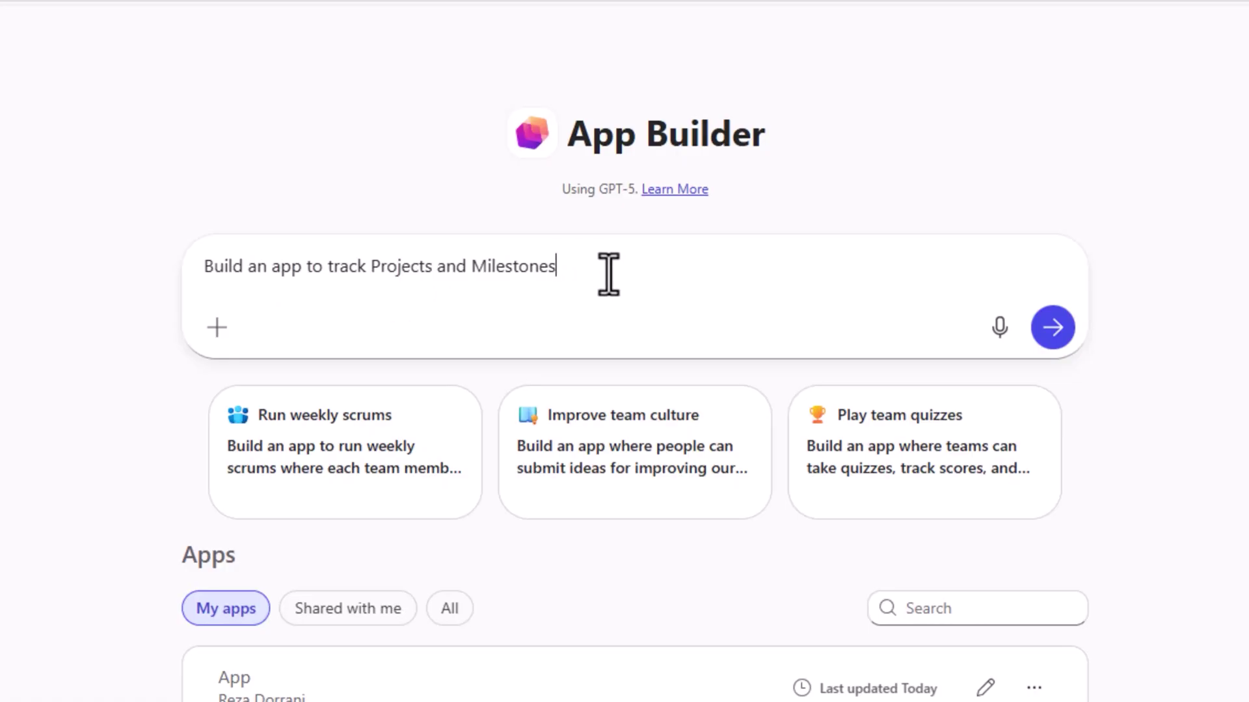
pyautogui.click(219, 333)
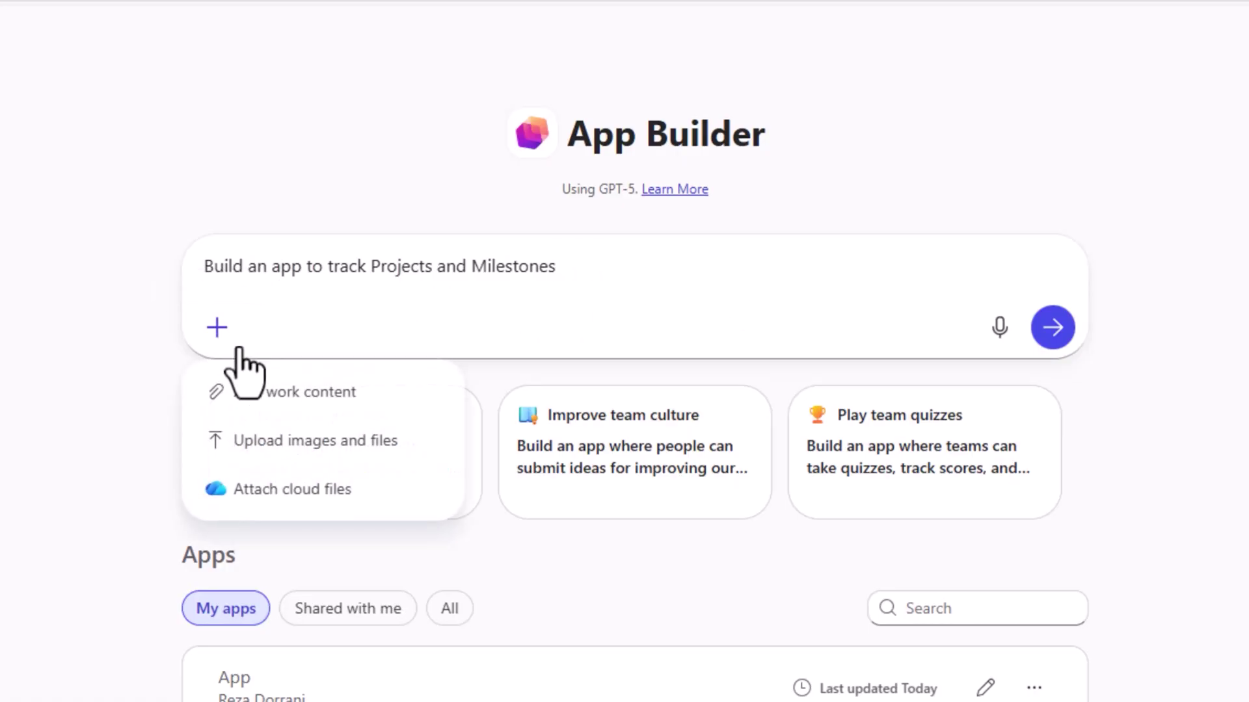
pyautogui.click(342, 416)
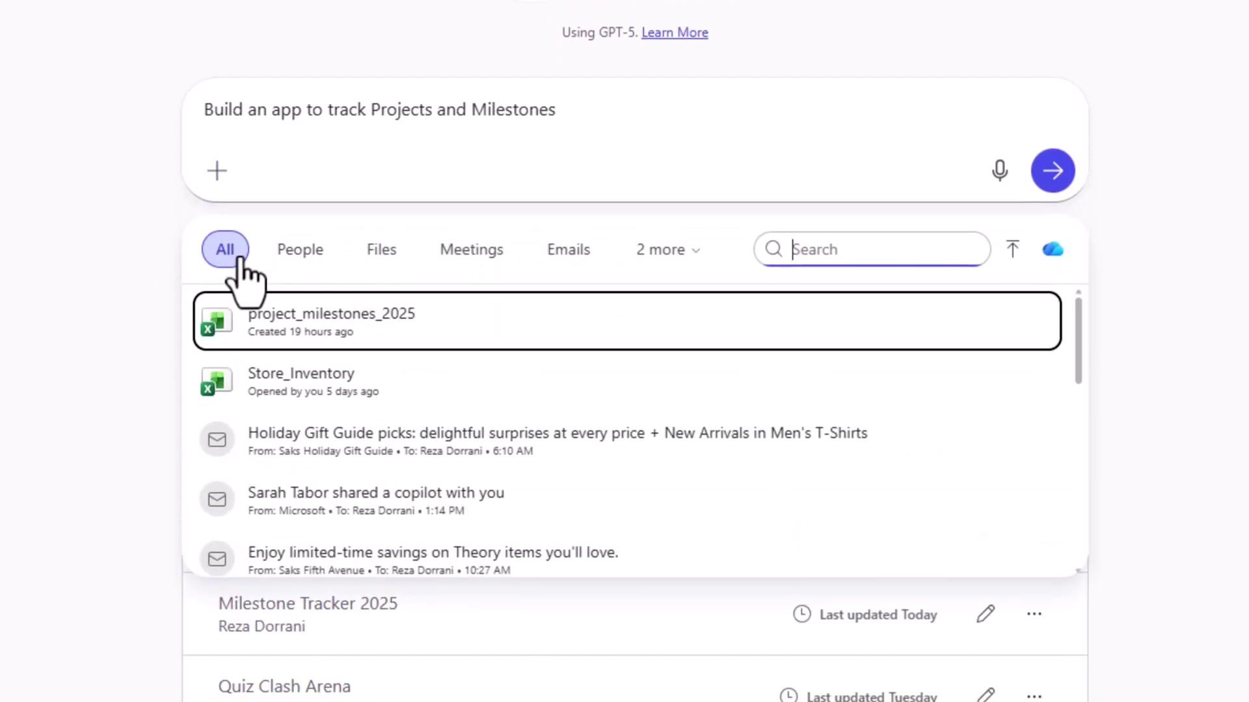
pyautogui.click(384, 254)
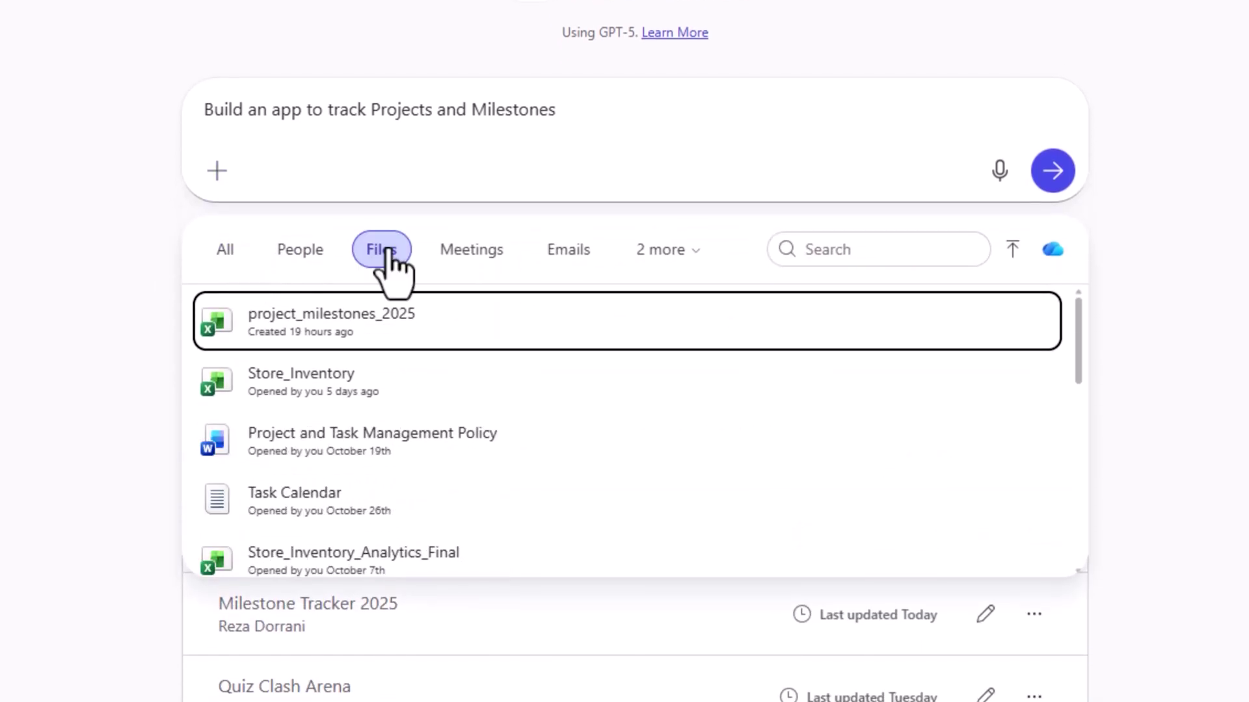
pyautogui.click(566, 253)
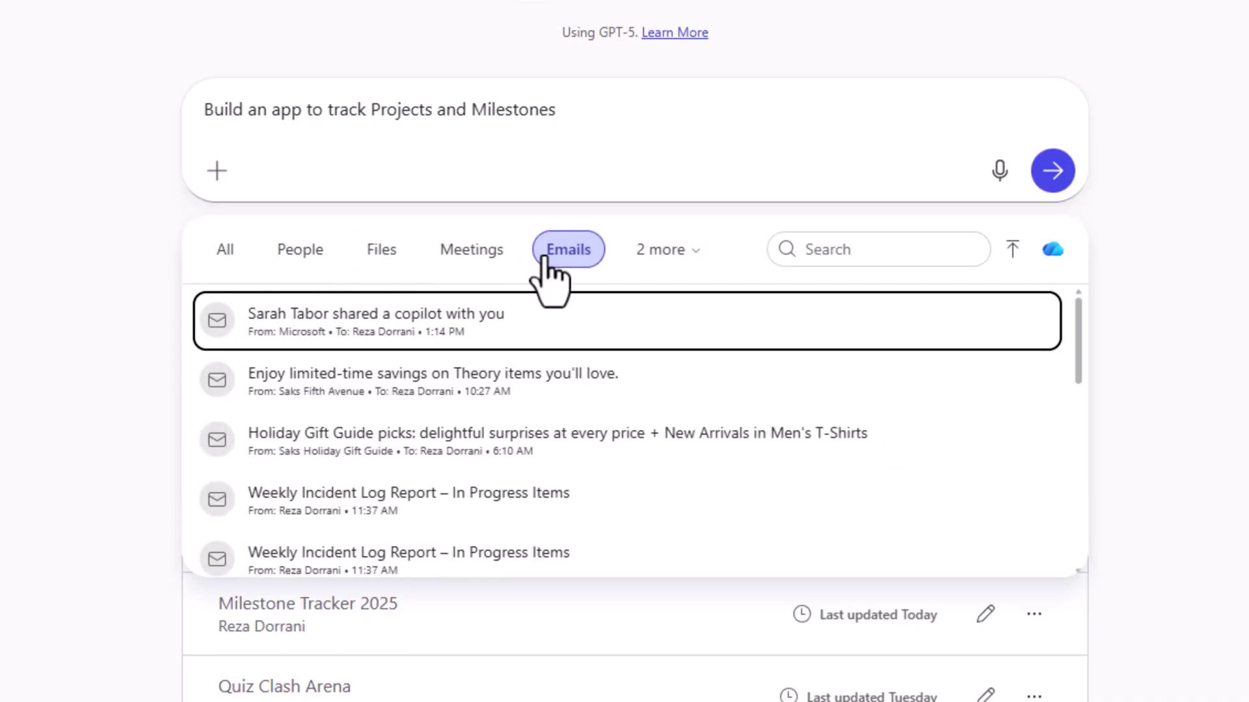
pyautogui.click(209, 327)
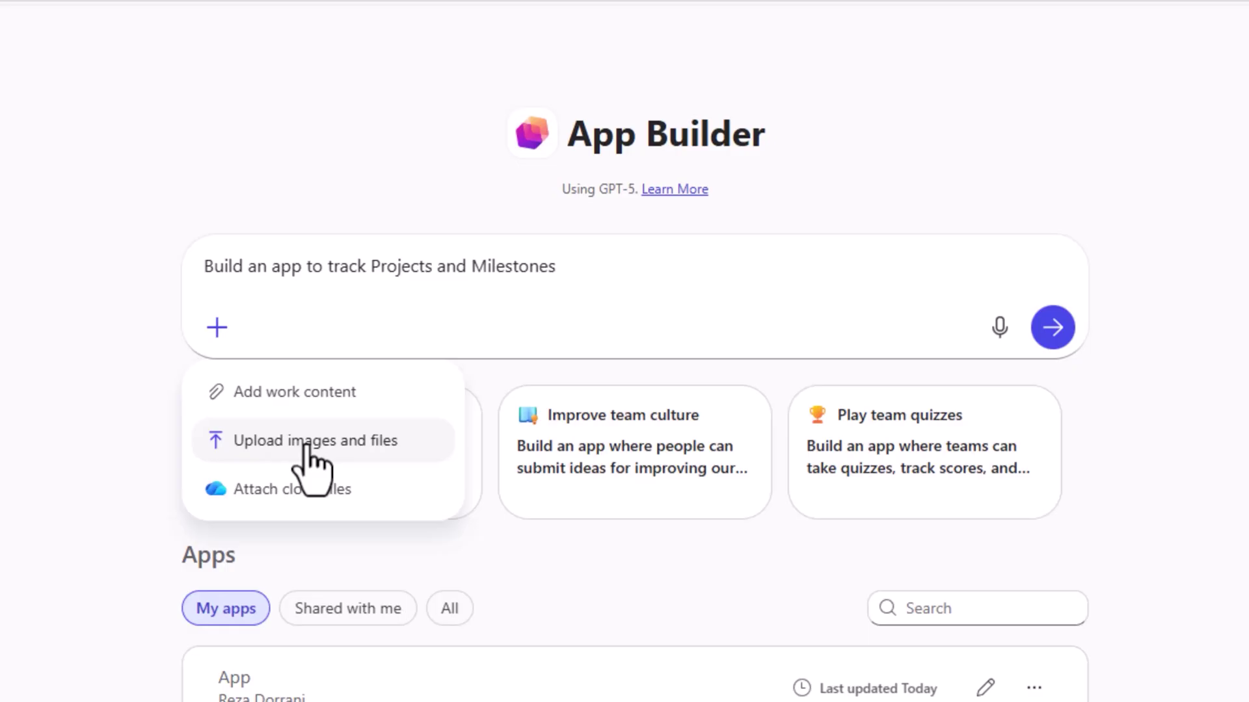
pyautogui.click(553, 298)
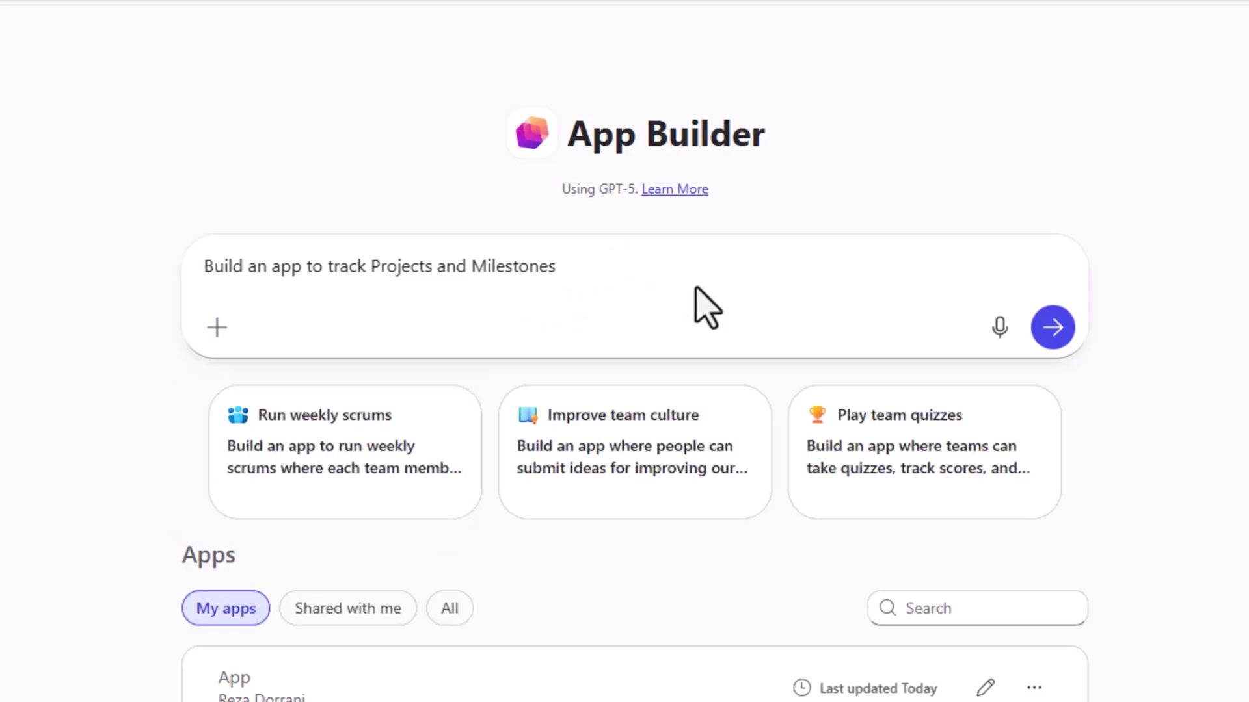
# Send the Projects and Milestones request and follow the build tasks until ProjectPulse's dashboard loads
pyautogui.click(1050, 328)
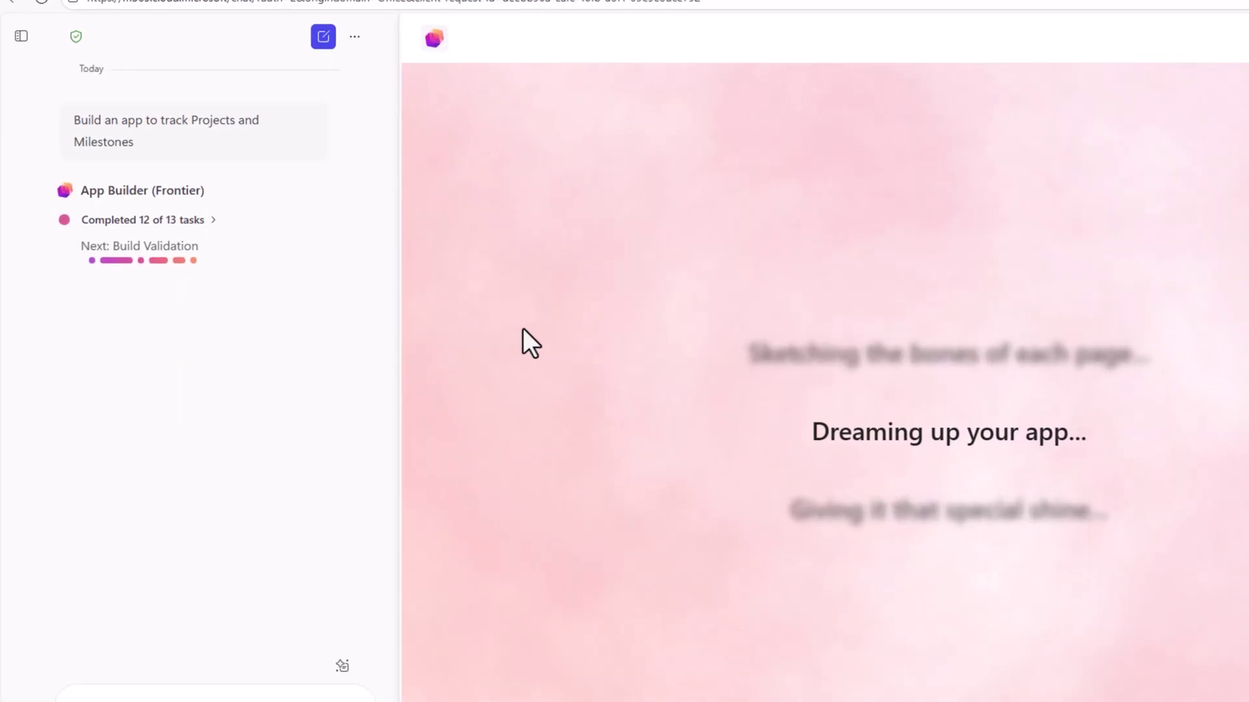
pyautogui.click(211, 225)
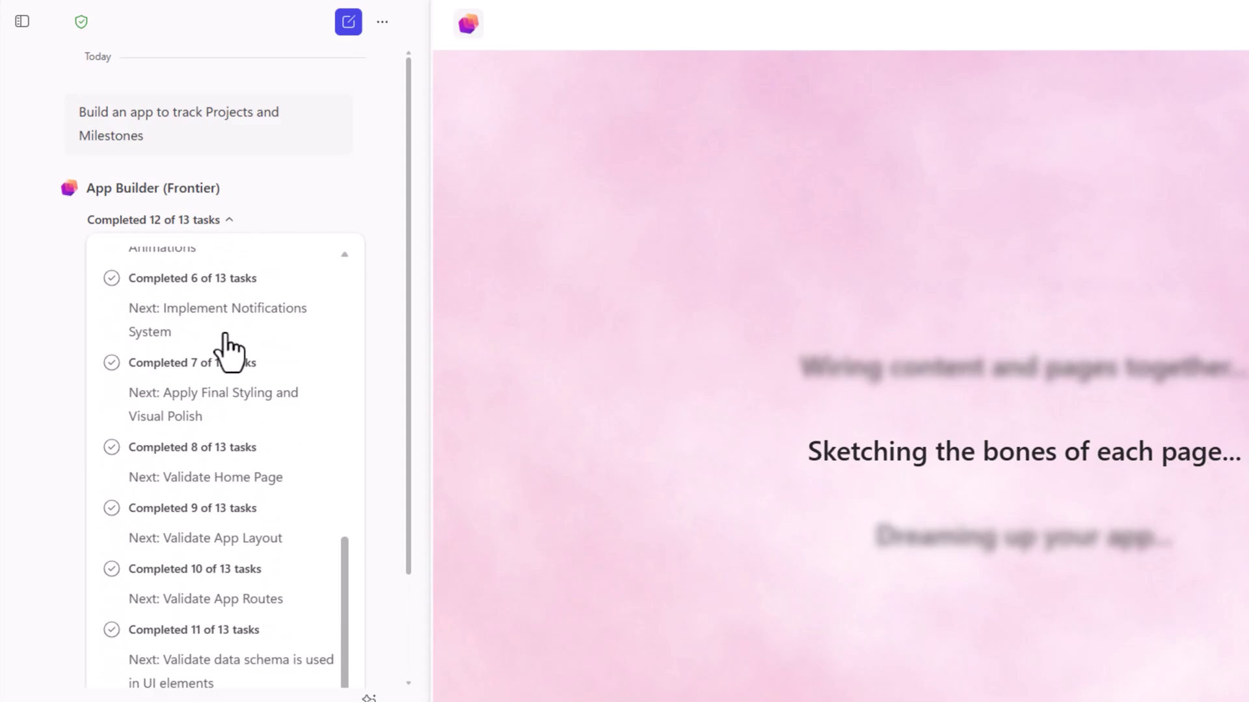
pyautogui.scroll(10, 215, 332)
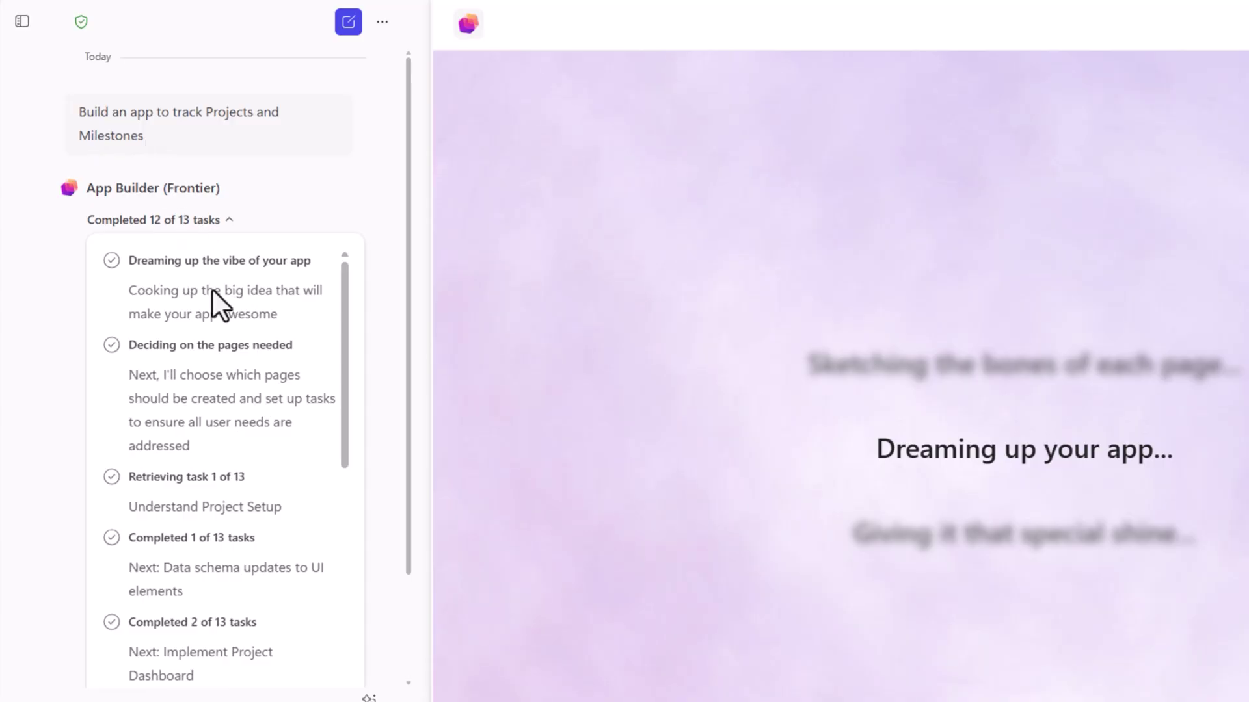
pyautogui.scroll(-1, 195, 404)
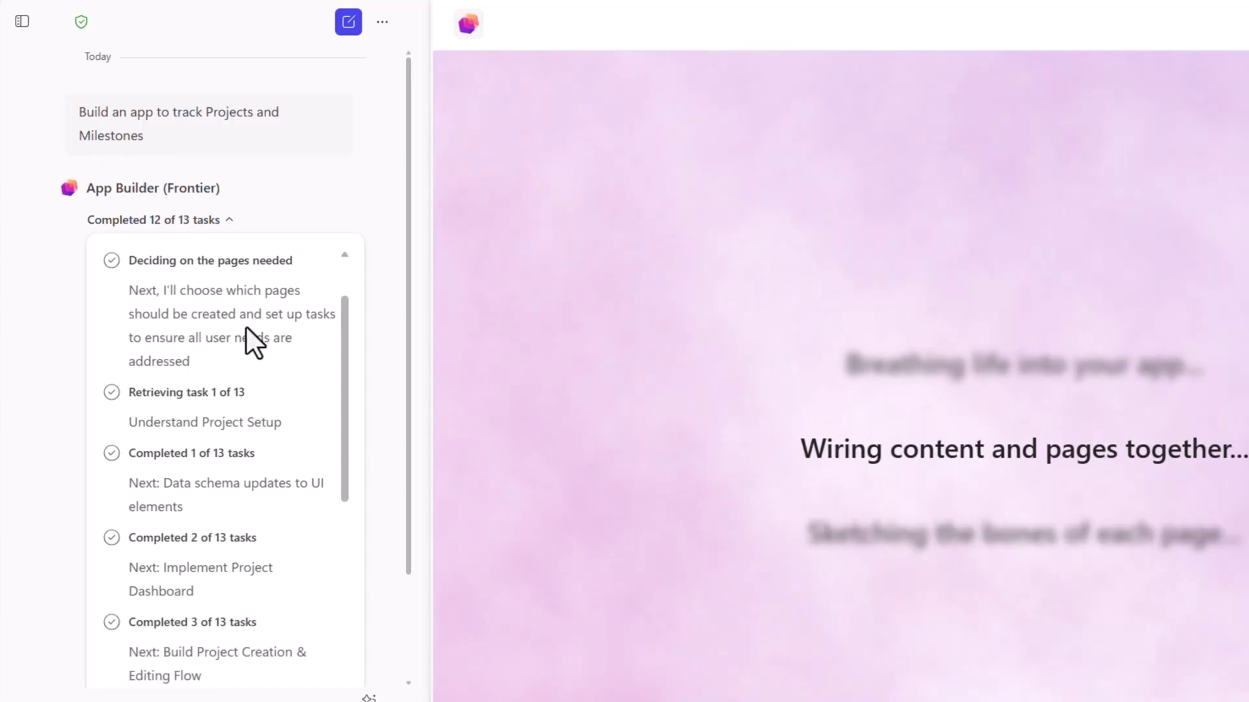
pyautogui.scroll(-1, 246, 327)
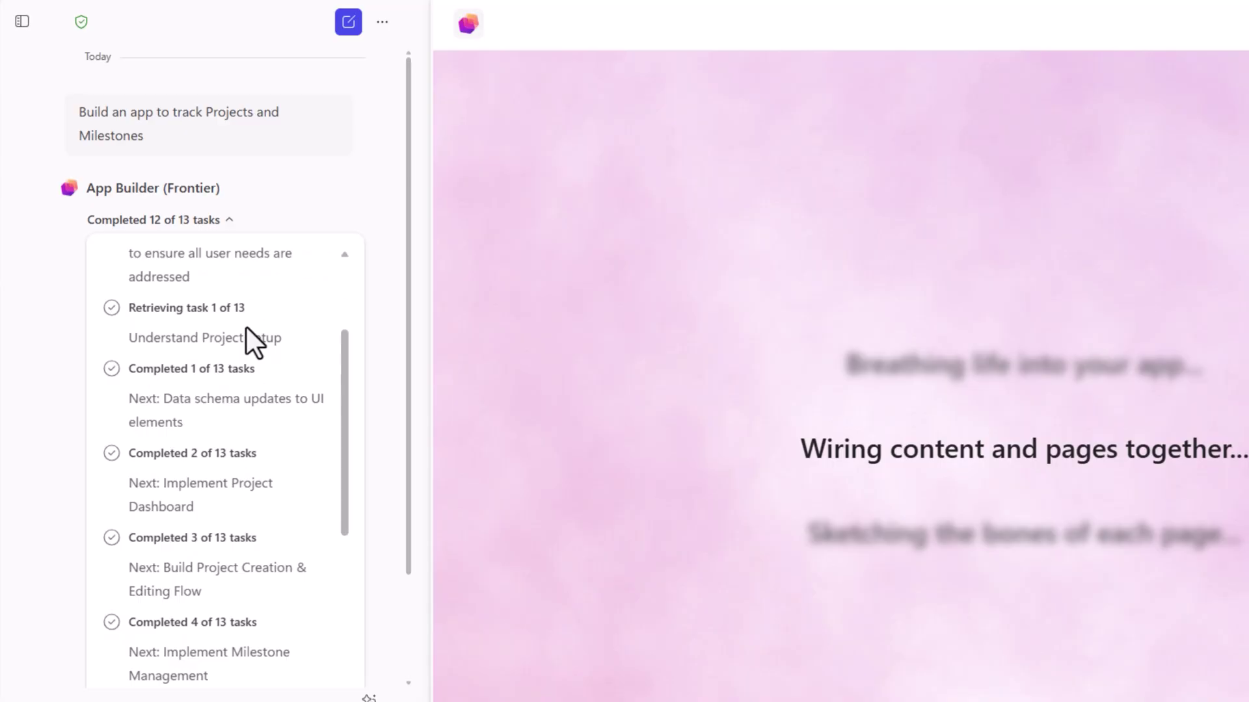
pyautogui.scroll(-5, 221, 532)
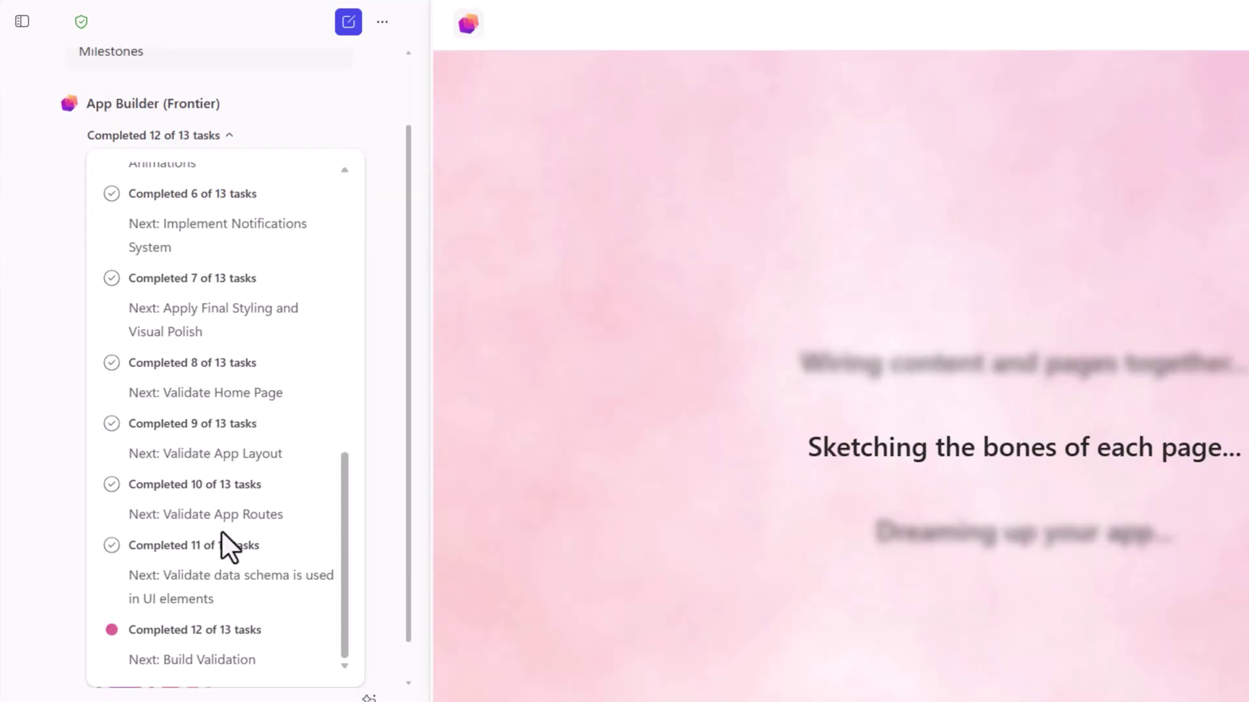
pyautogui.scroll(-1, 221, 532)
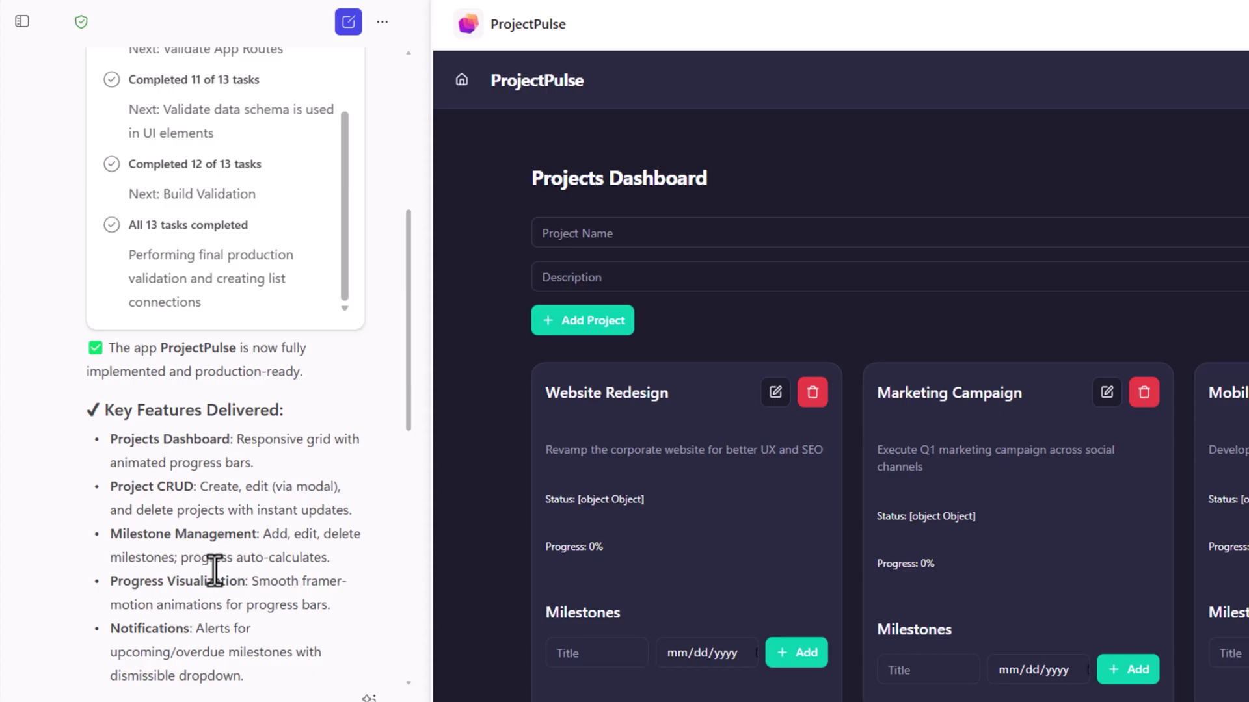
# Scroll the chat down to the summary with the App Builder - ProjectPulse site link
pyautogui.scroll(-10, 215, 570)
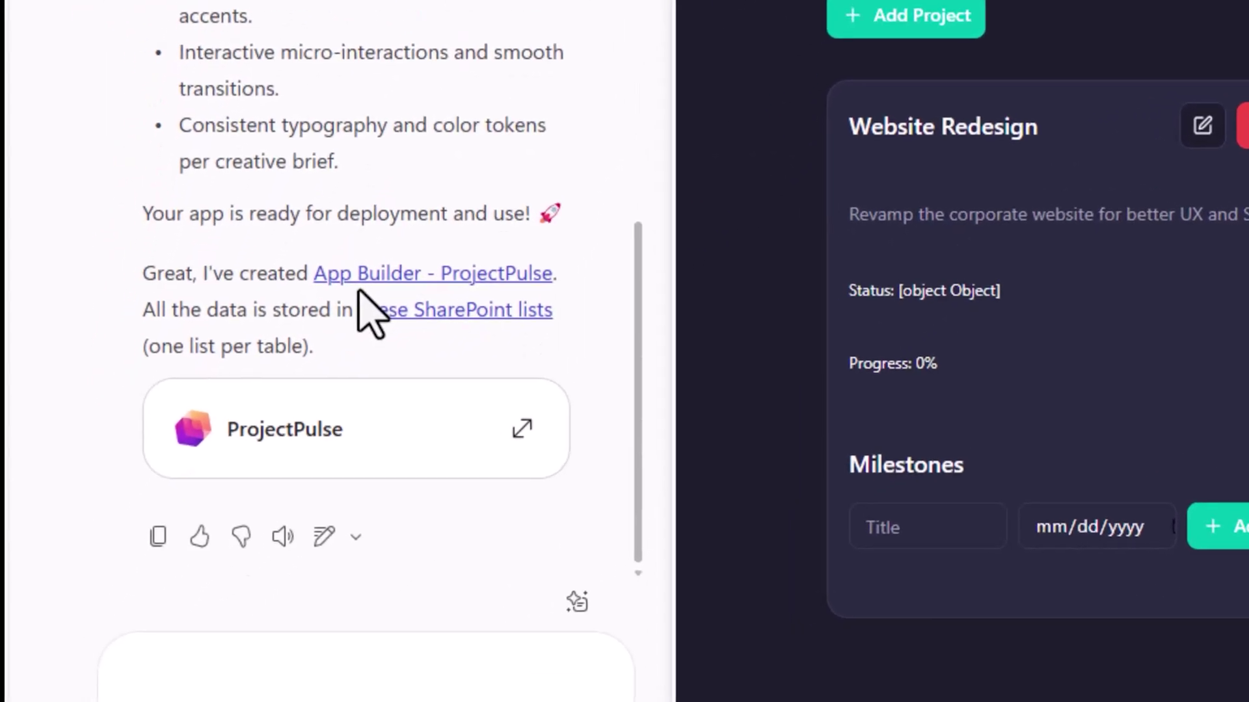
pyautogui.scroll(-1, 416, 287)
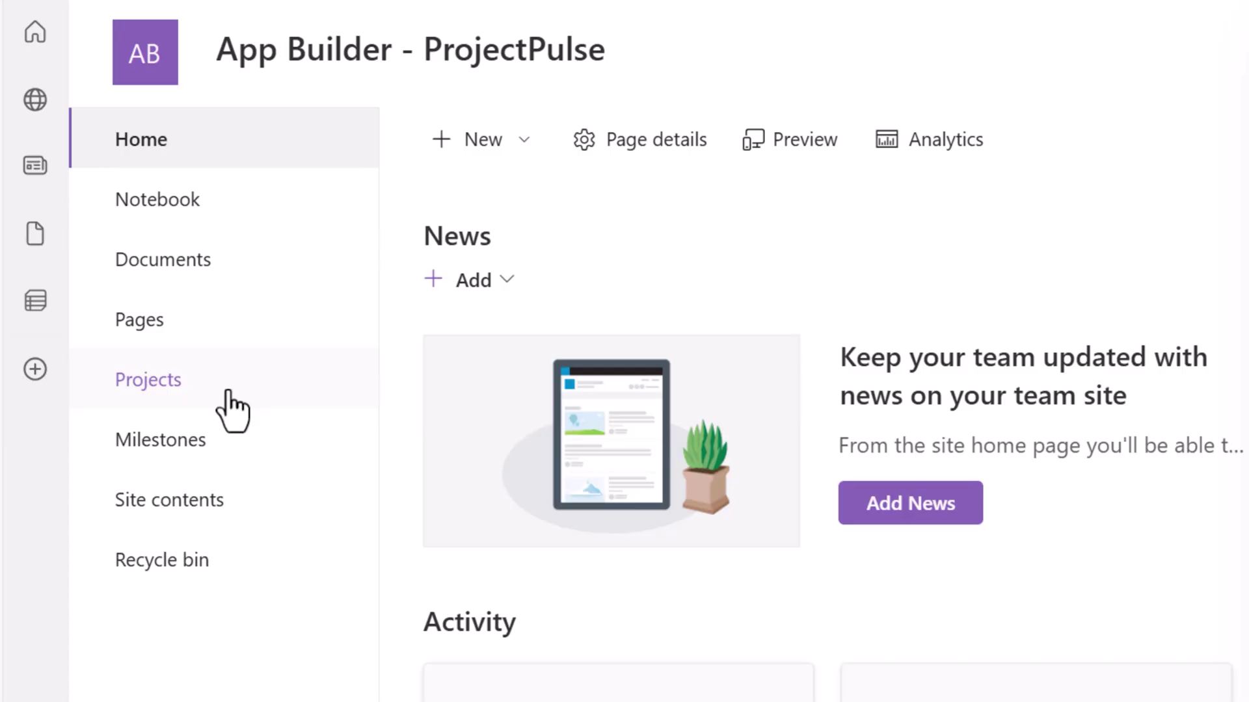
# Review the three projects in the SharePoint Projects list, then open the Milestones list
pyautogui.click(229, 393)
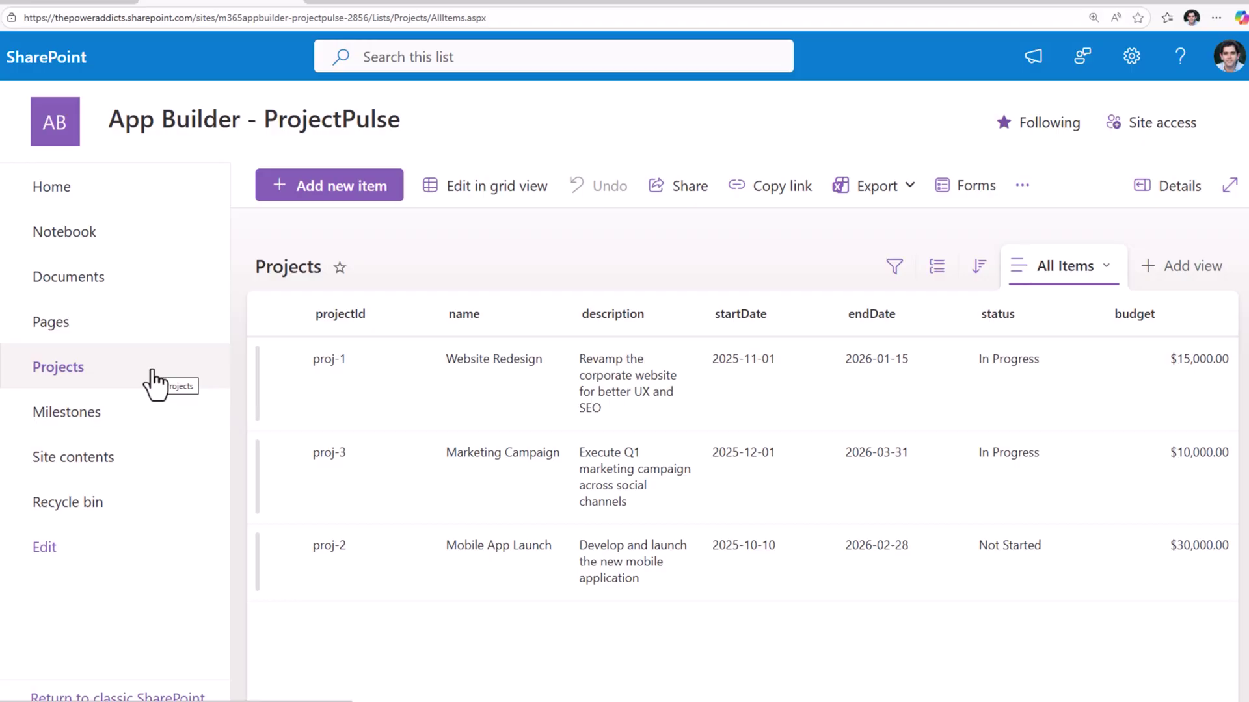
pyautogui.click(129, 412)
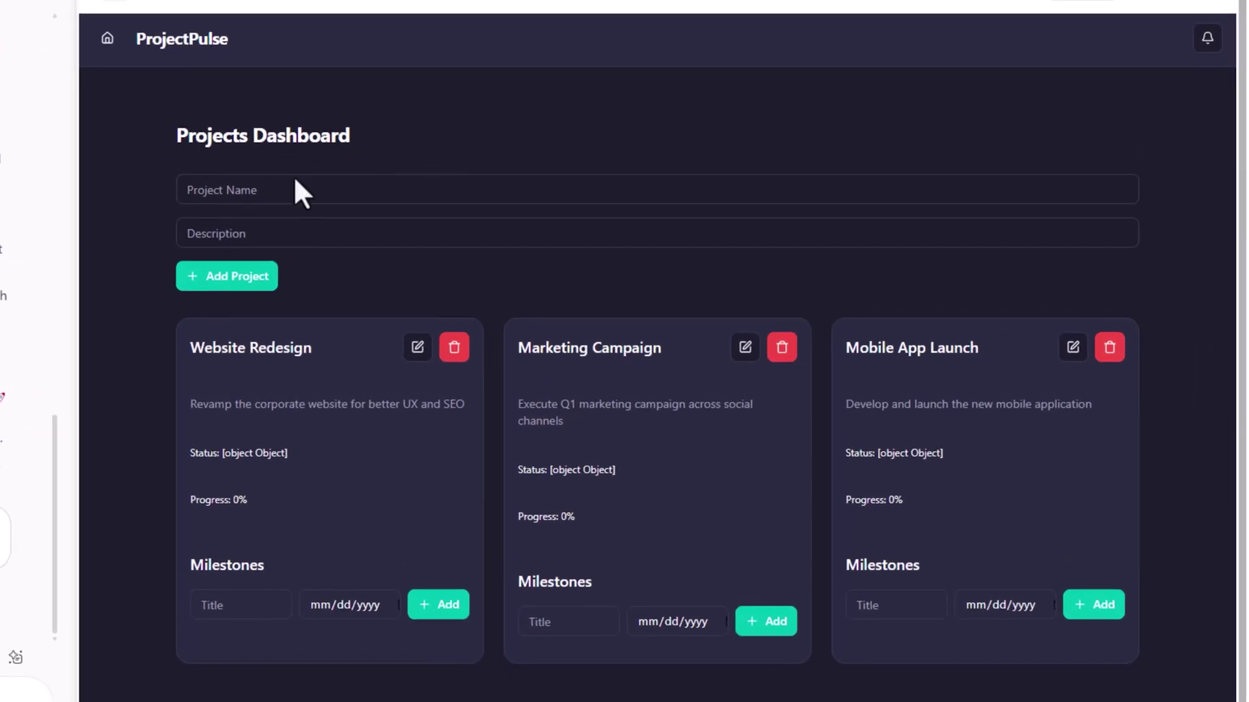
# Add project 'Leave request app' with description 'build leave request app for team'
pyautogui.click(420, 227)
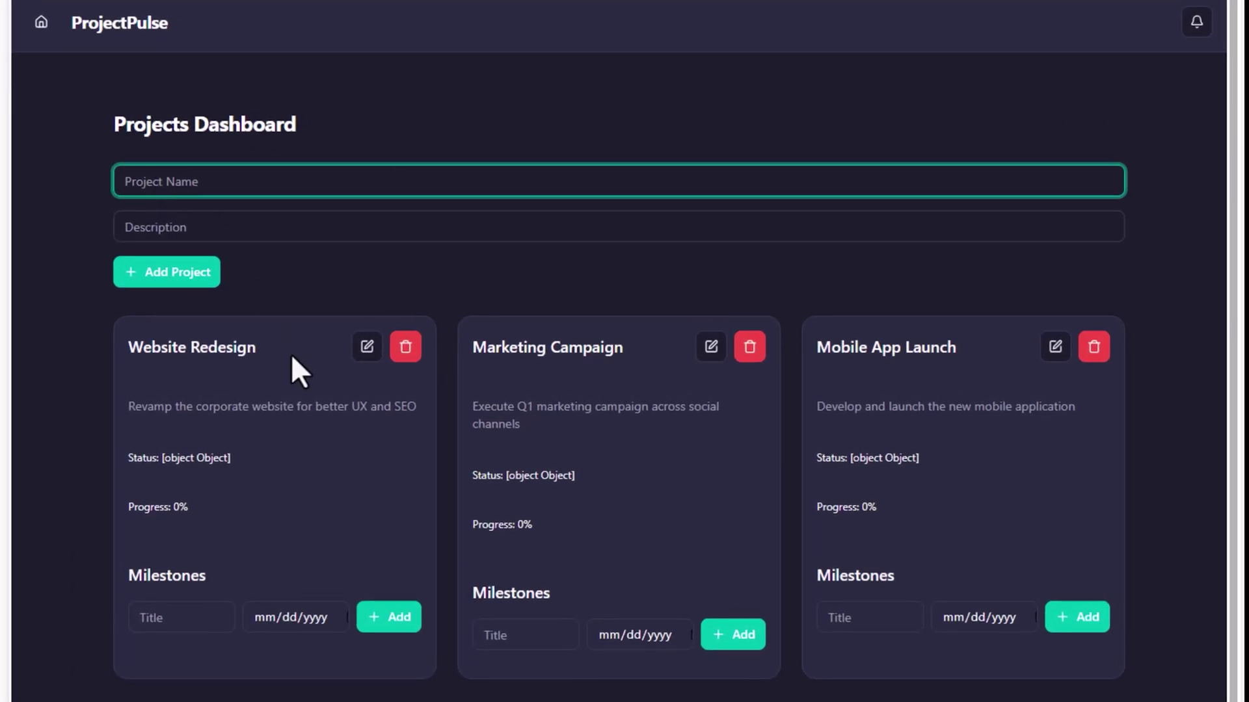
pyautogui.write('Leave request app')
pyautogui.press('Tab')
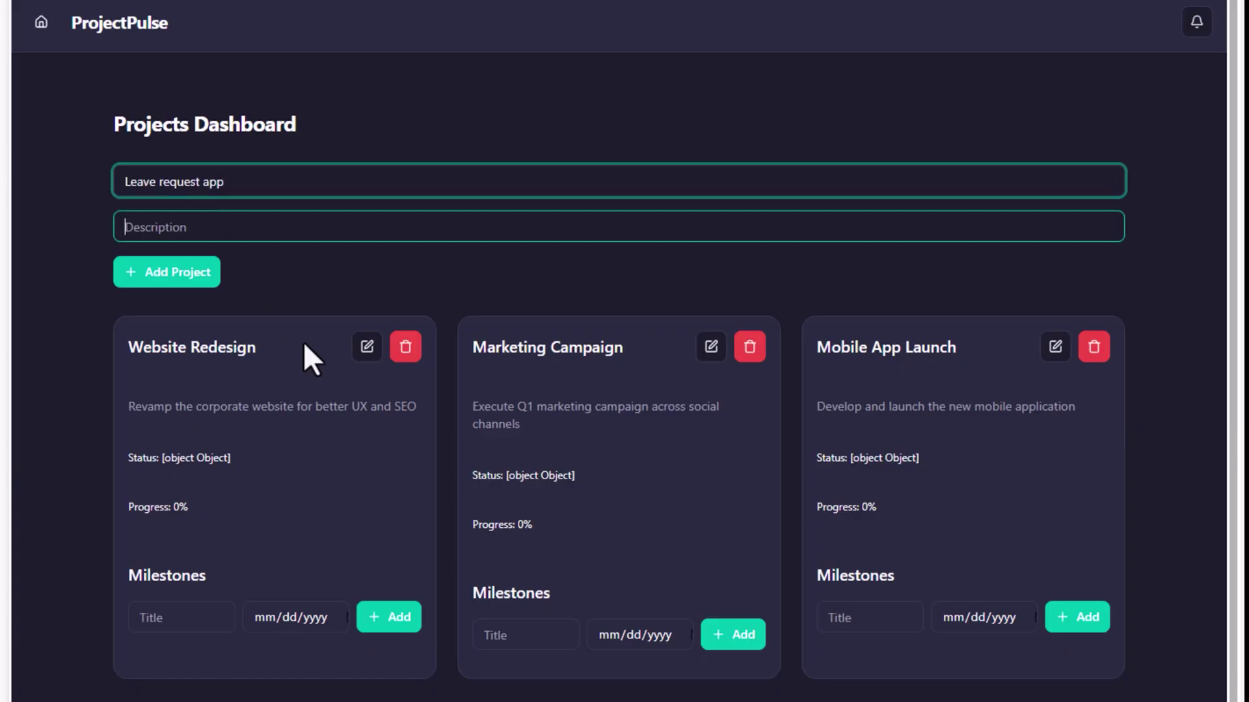
pyautogui.write('build leave request app for team')
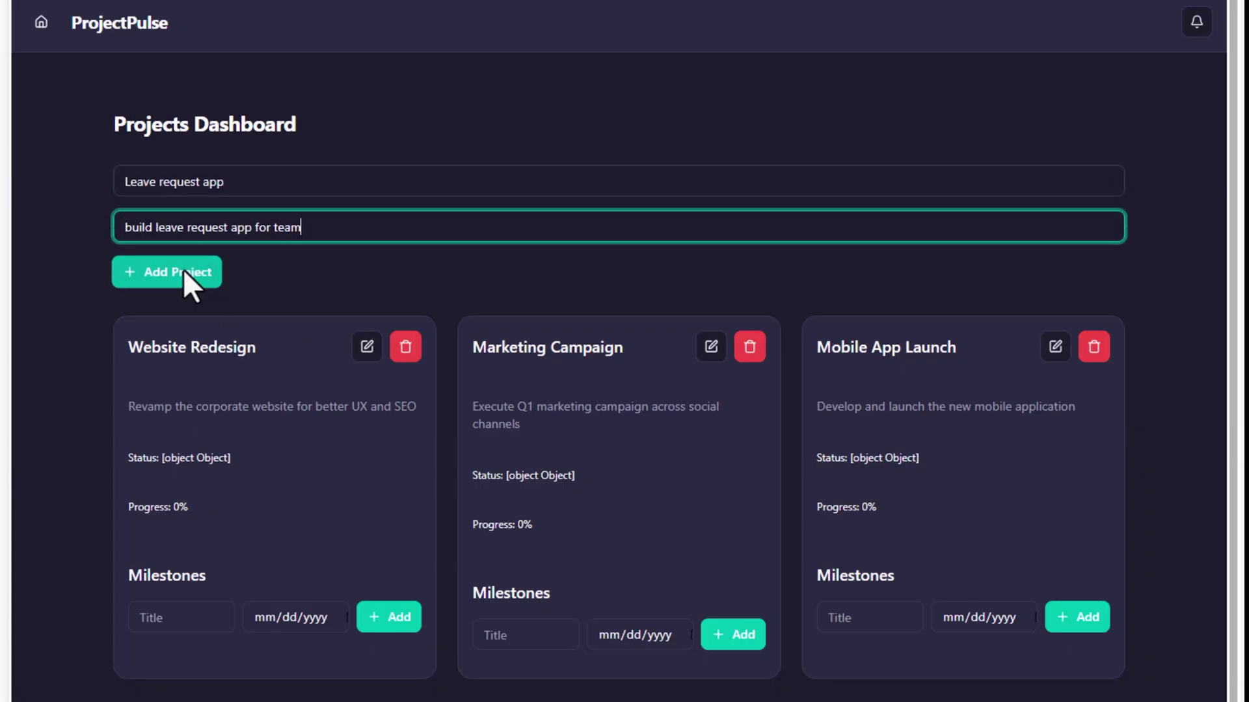
pyautogui.click(185, 272)
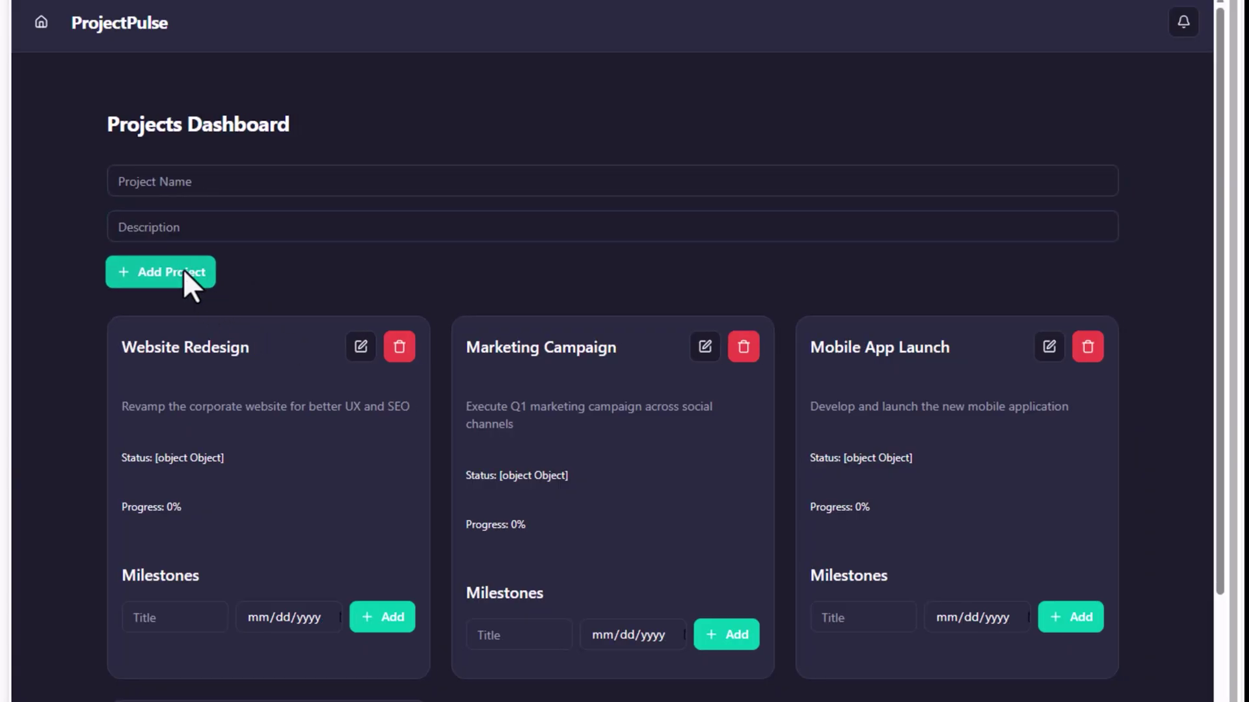
pyautogui.scroll(-6, 184, 278)
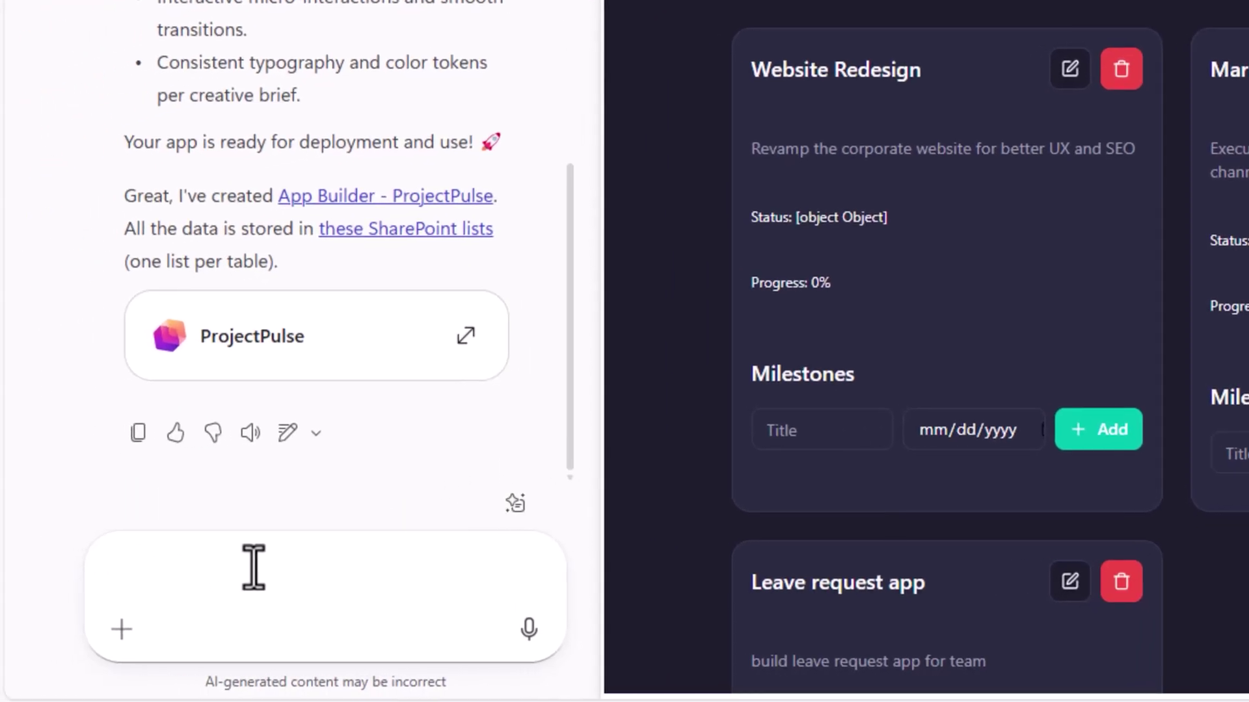
# Request light mode with blue accents, then check Website Redesign's fixed In Progress status
pyautogui.write('Change the colors of the app to light mode - use blue')
pyautogui.write('color')
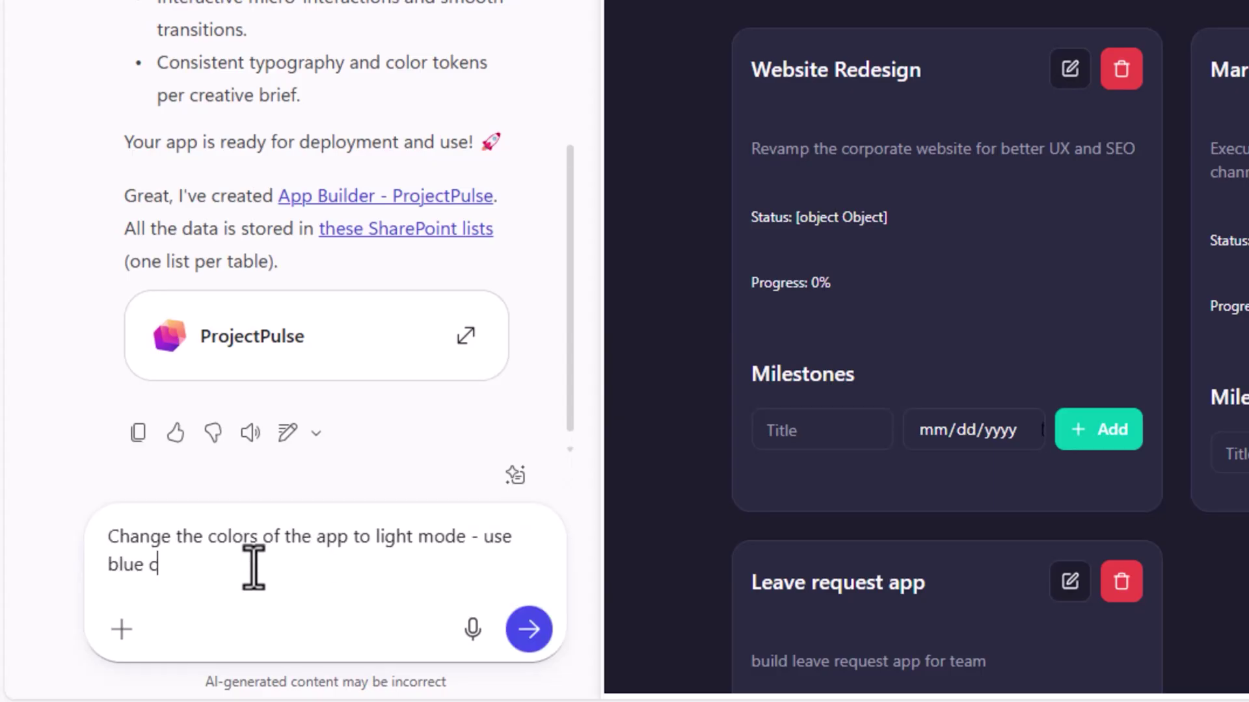
pyautogui.press('Return')
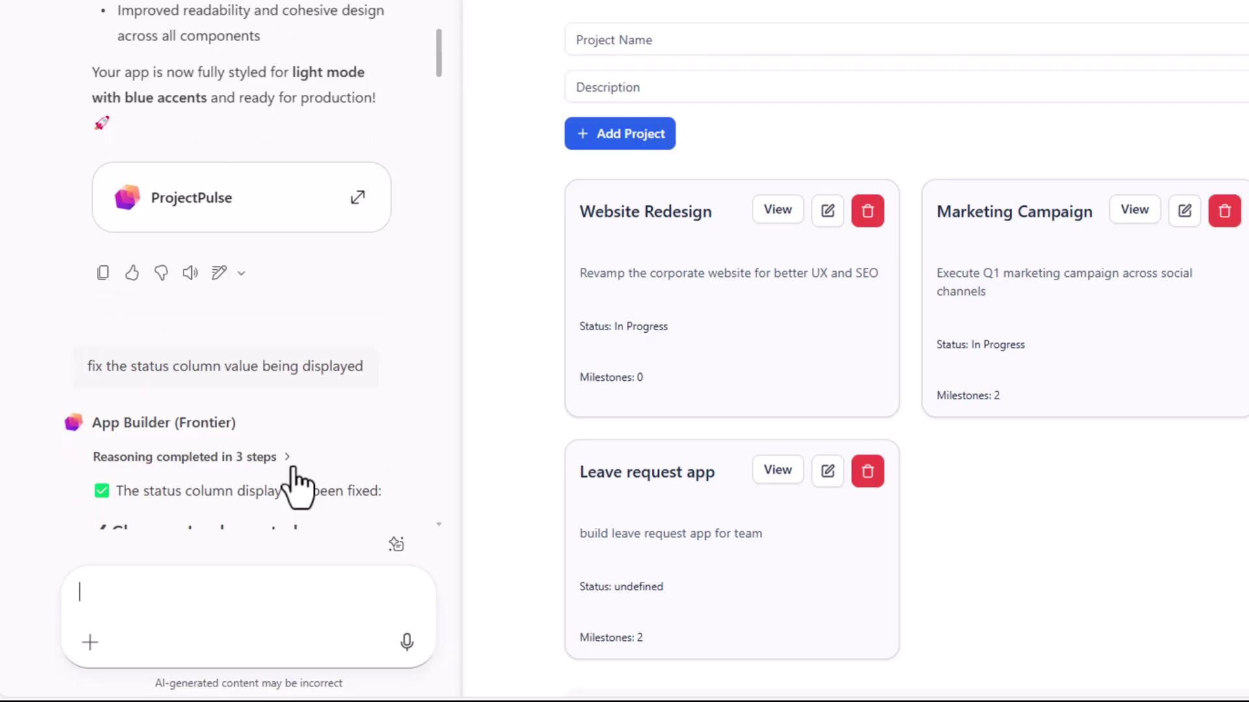
pyautogui.moveTo(612, 326); pyautogui.dragTo(675, 331)
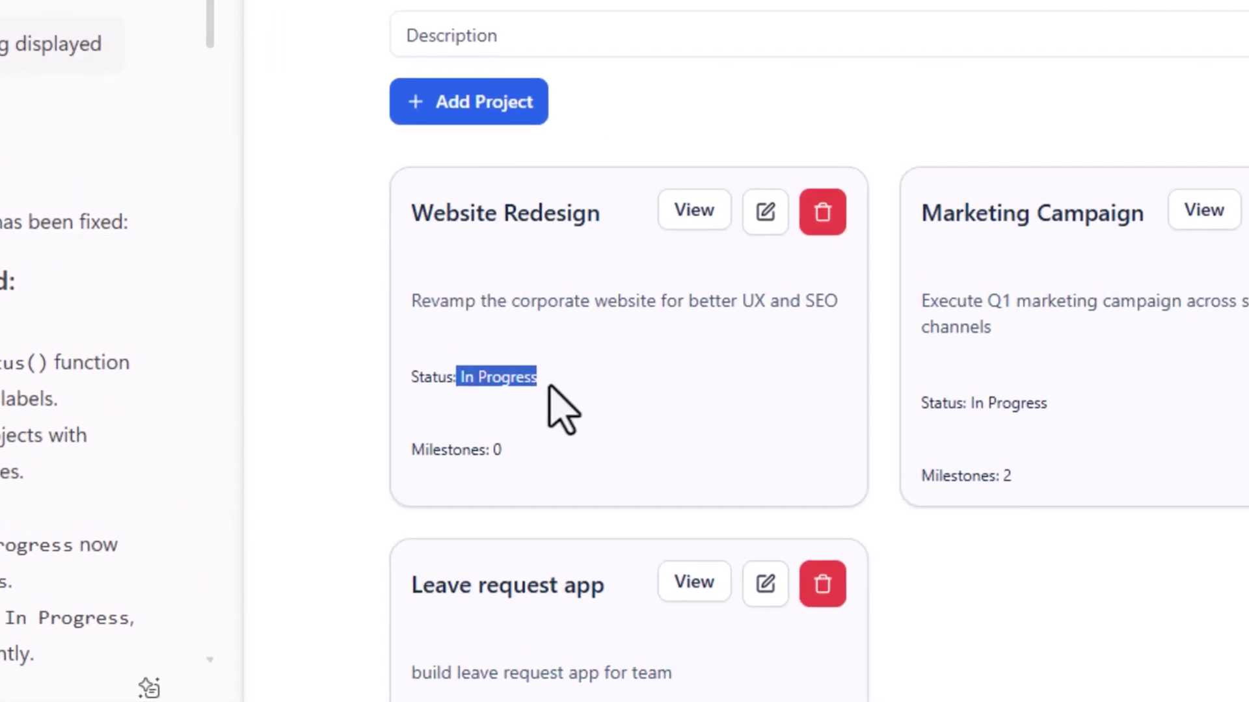
pyautogui.tripleClick(96, 47)
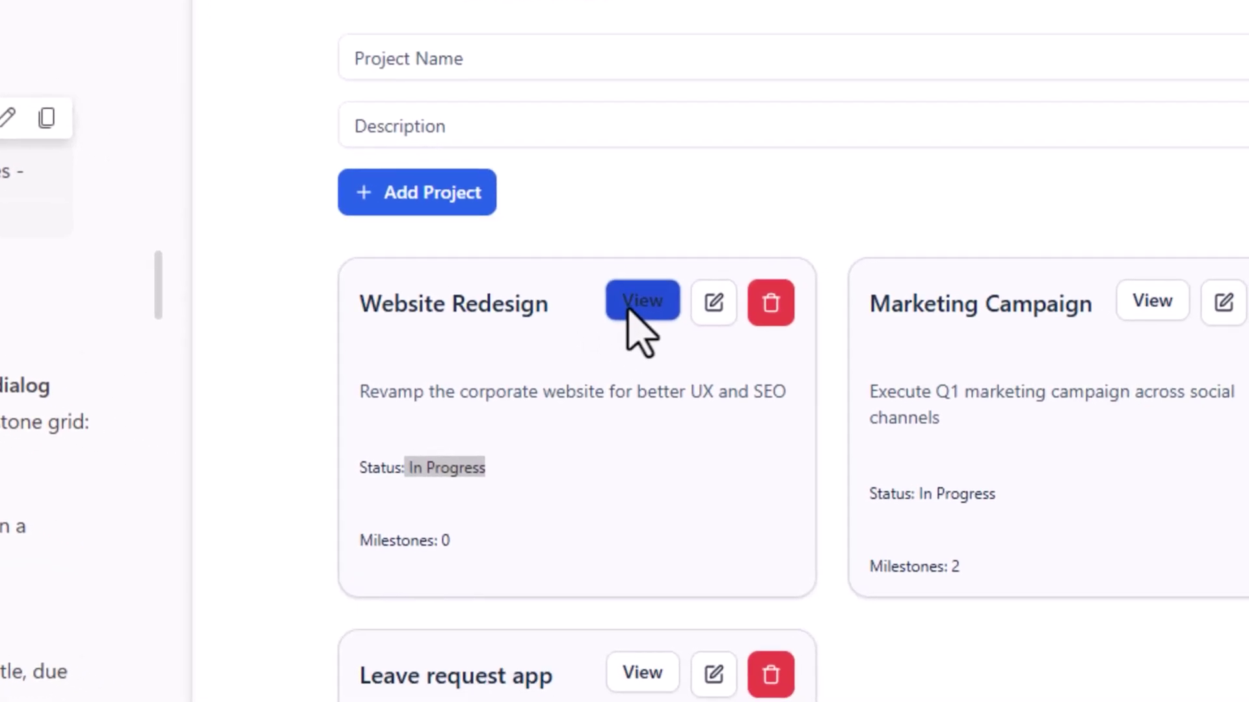
# Add two New Milestone rows to Website Redesign, then view Marketing Campaign's milestones
pyautogui.click(628, 309)
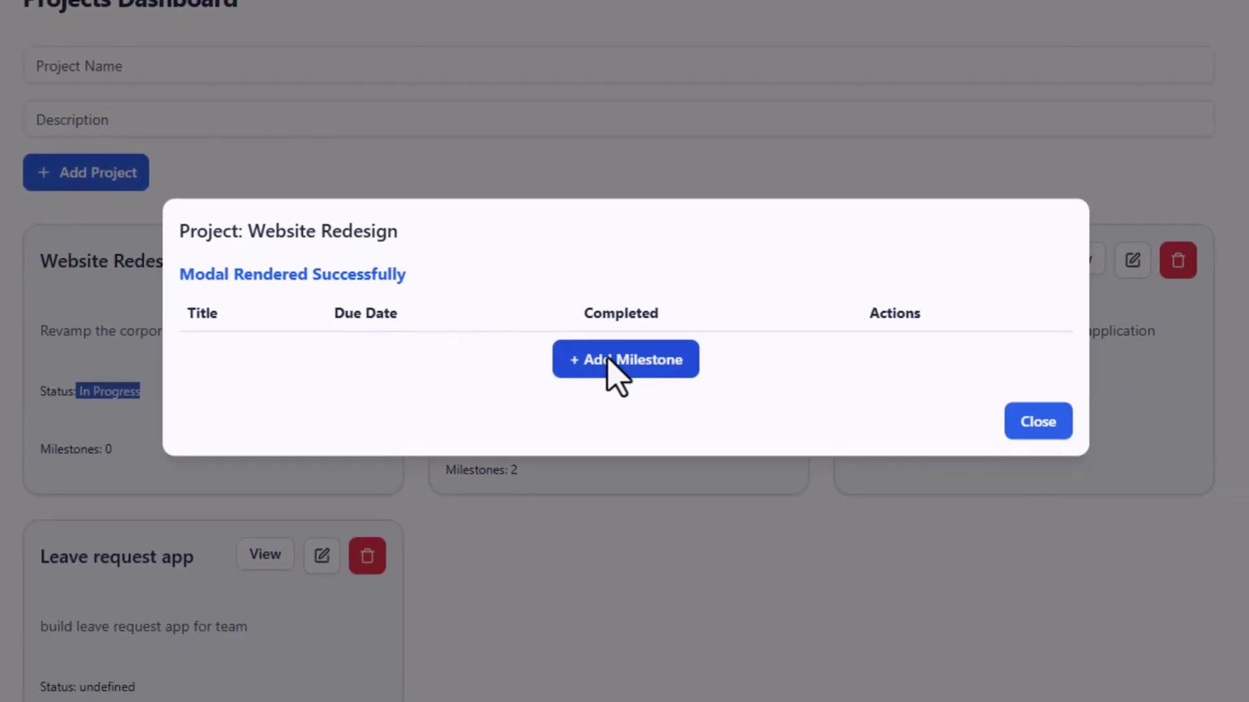
pyautogui.click(624, 372)
pyautogui.click(627, 393)
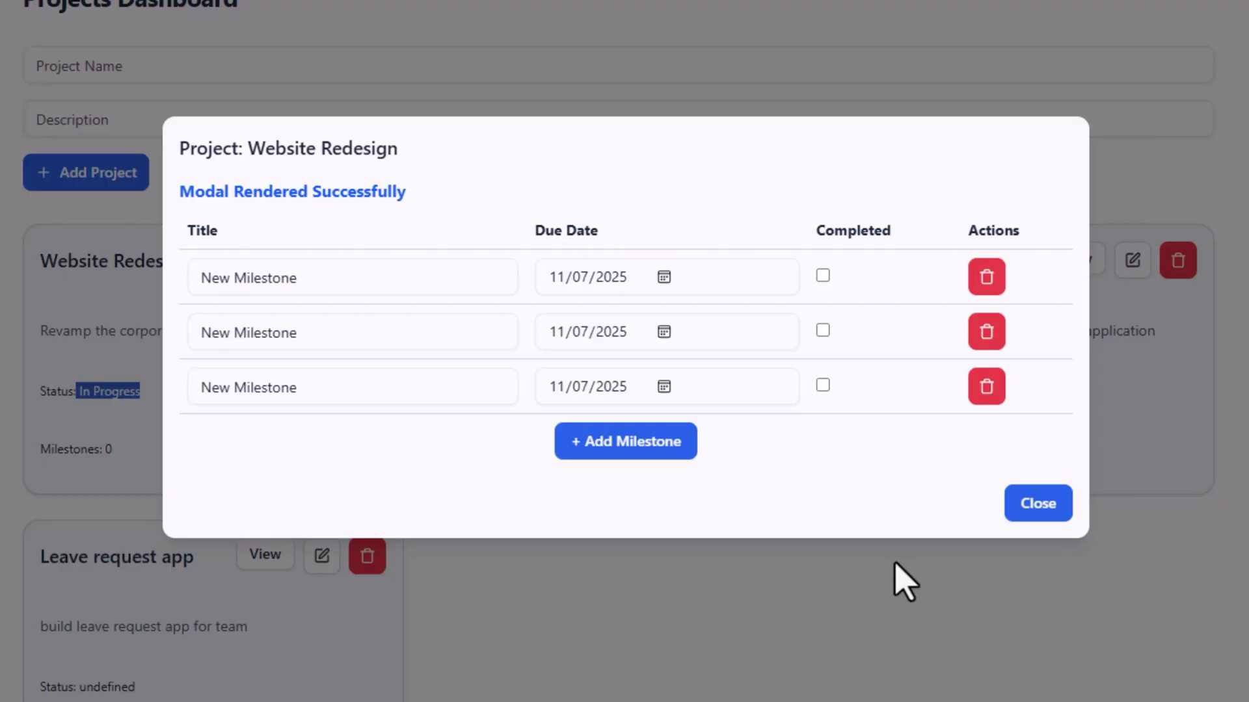
pyautogui.click(904, 582)
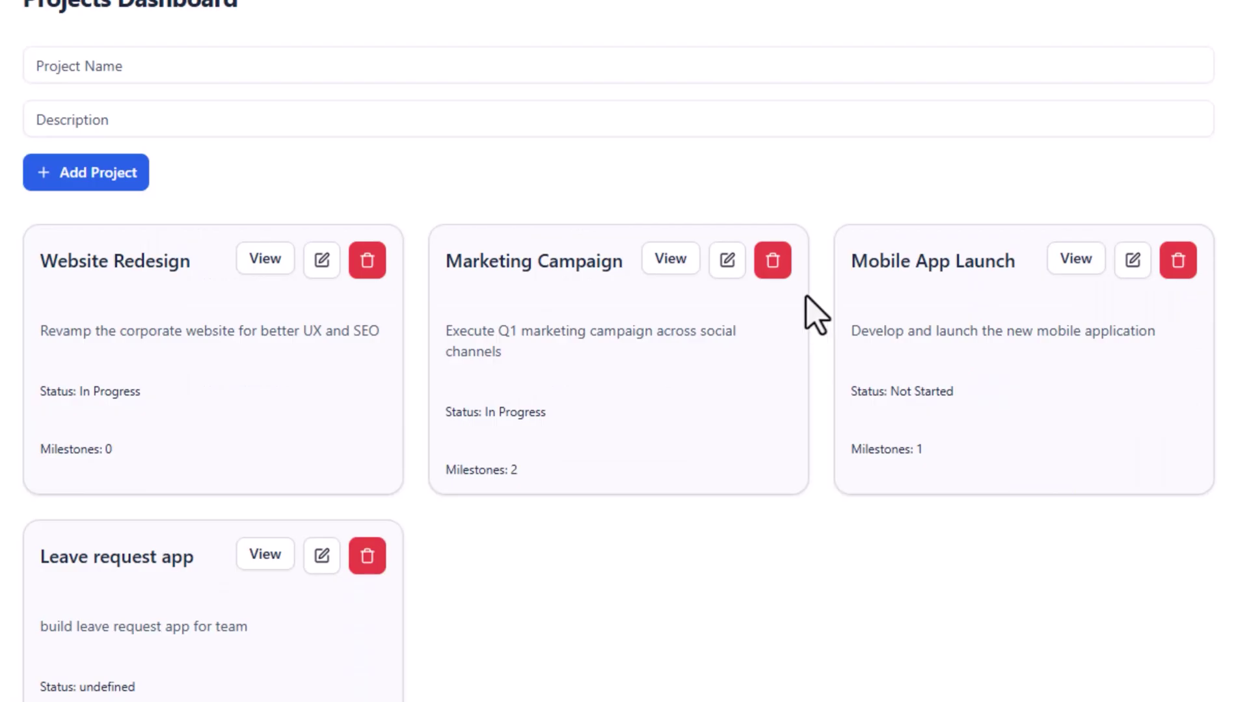
pyautogui.click(675, 268)
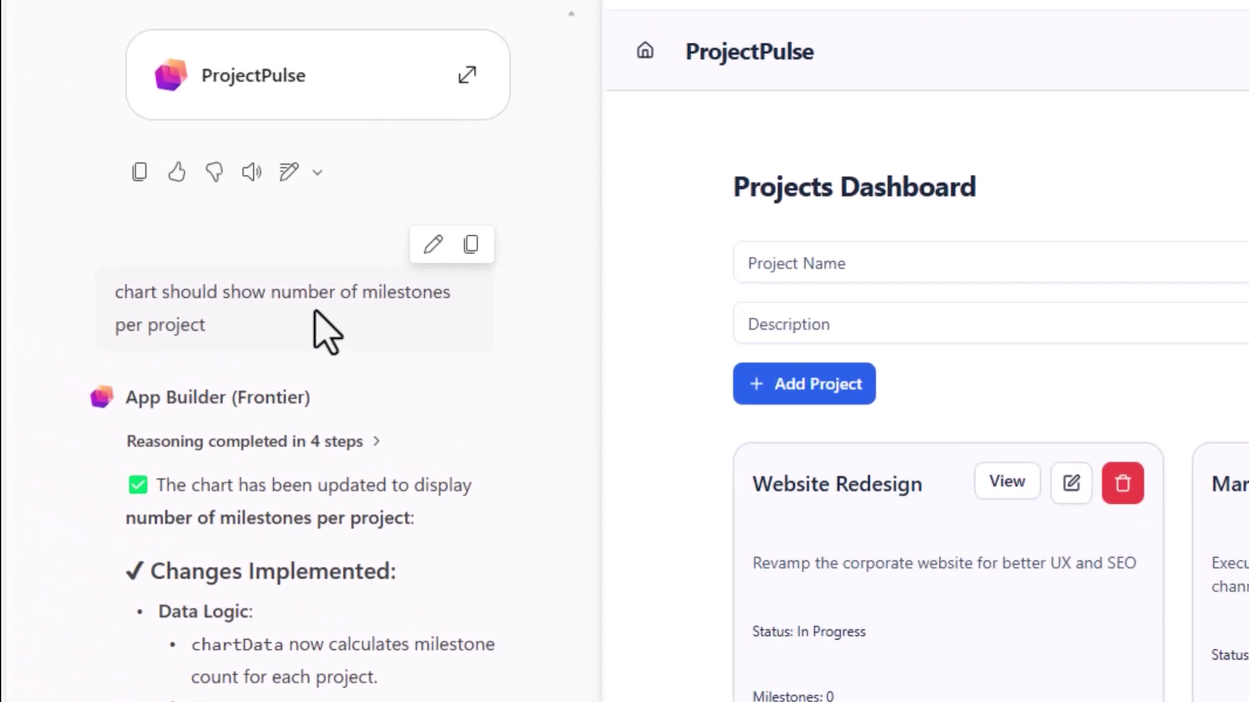
# Check the bar counts on the Milestones per Project chart, then return to the chat box
pyautogui.scroll(-5, 494, 463)
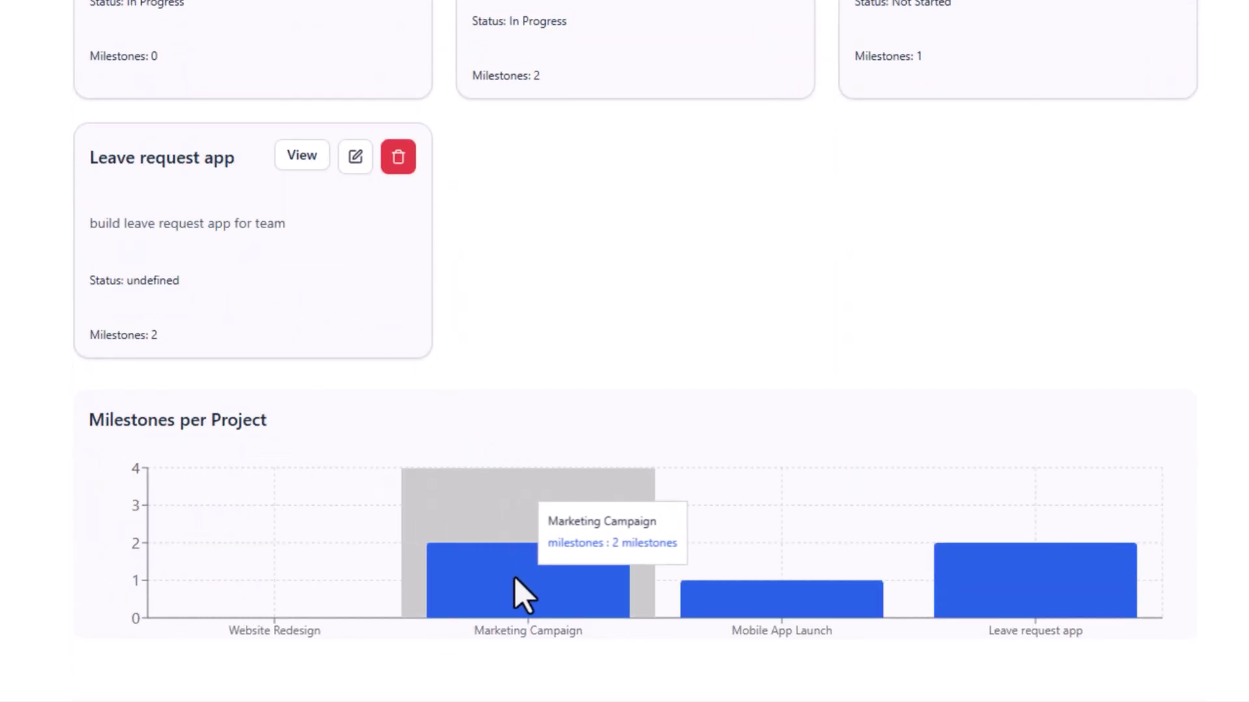
pyautogui.moveTo(936, 605)
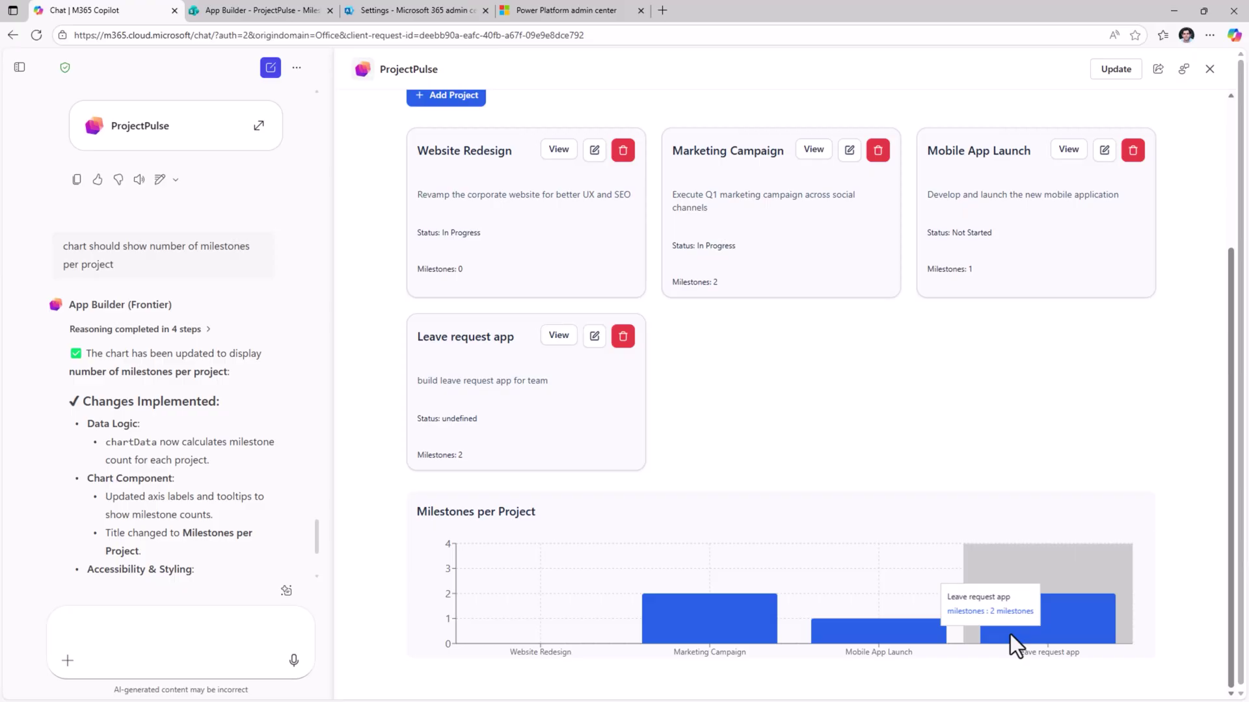
pyautogui.scroll(3, 1009, 635)
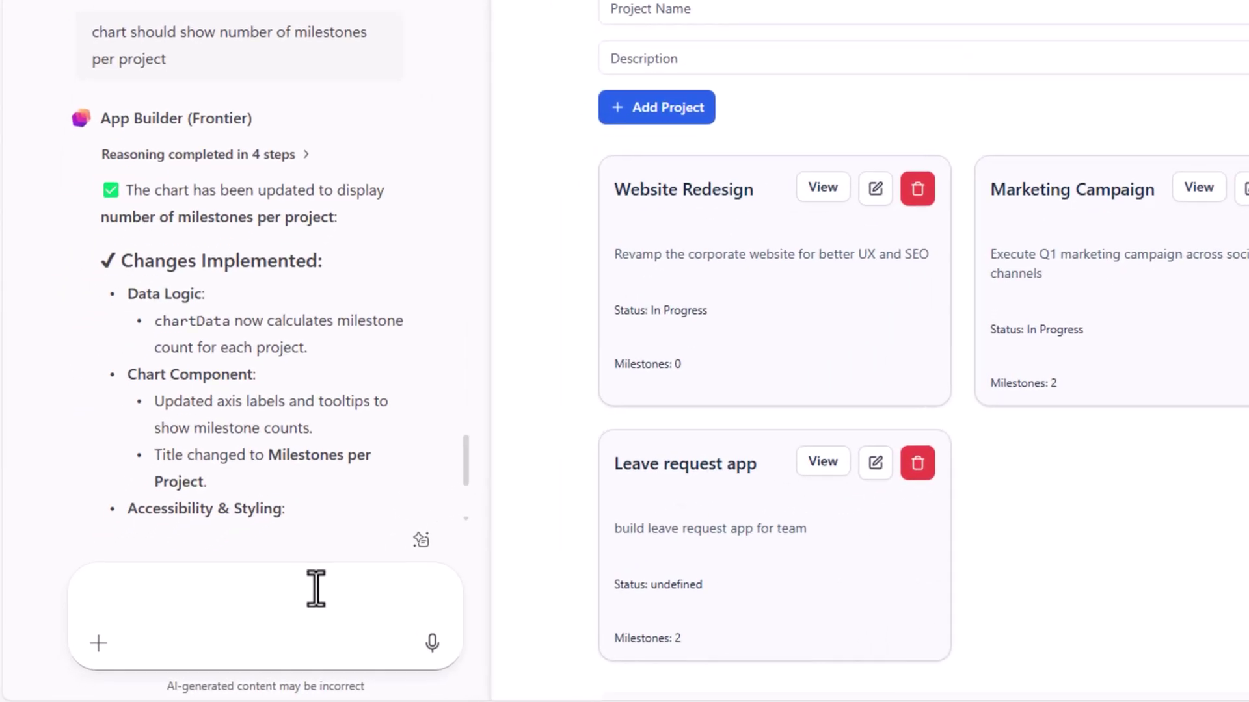
pyautogui.click(214, 624)
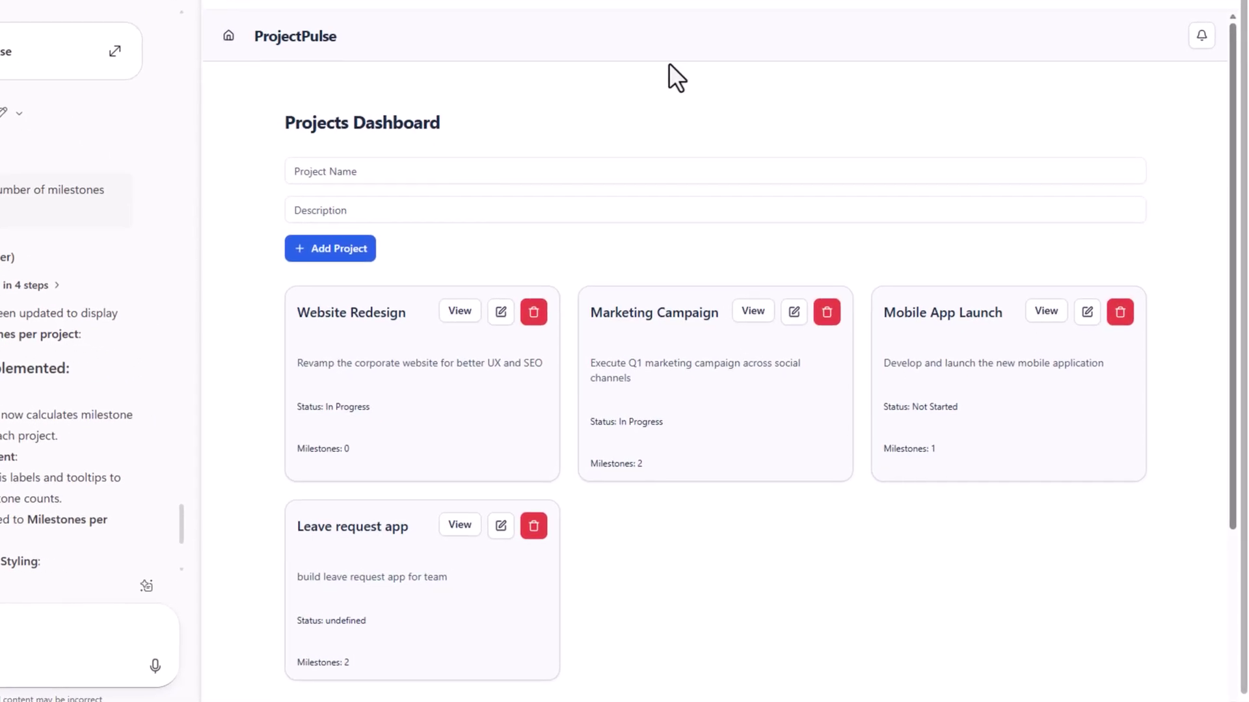
# Publish the ProjectPulse update, grant a colleague access, and copy the app's share link
pyautogui.click(1009, 92)
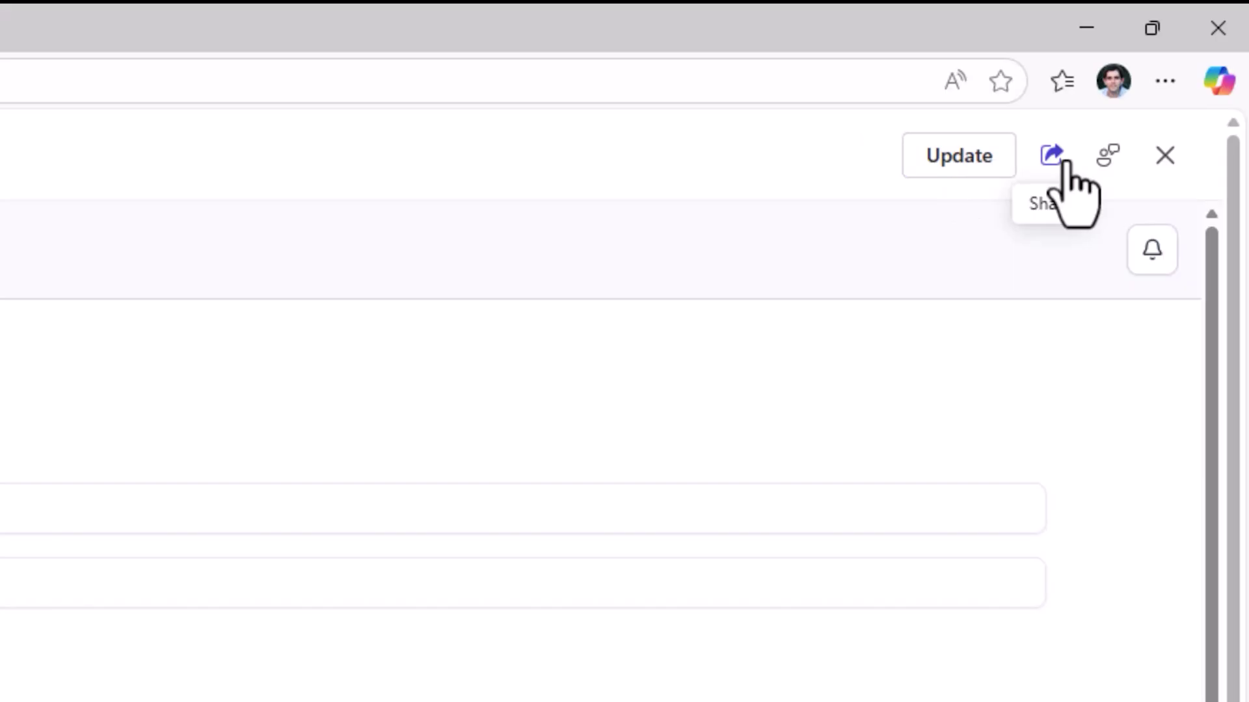
pyautogui.click(1065, 163)
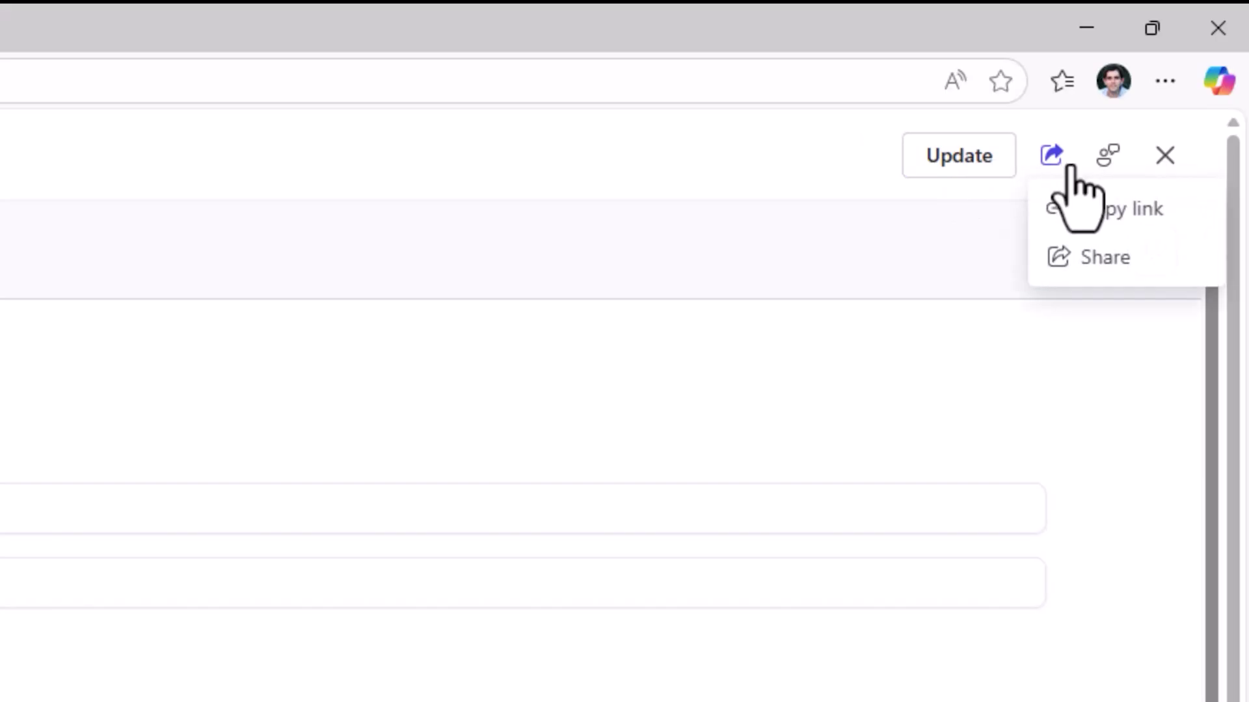
pyautogui.click(1085, 257)
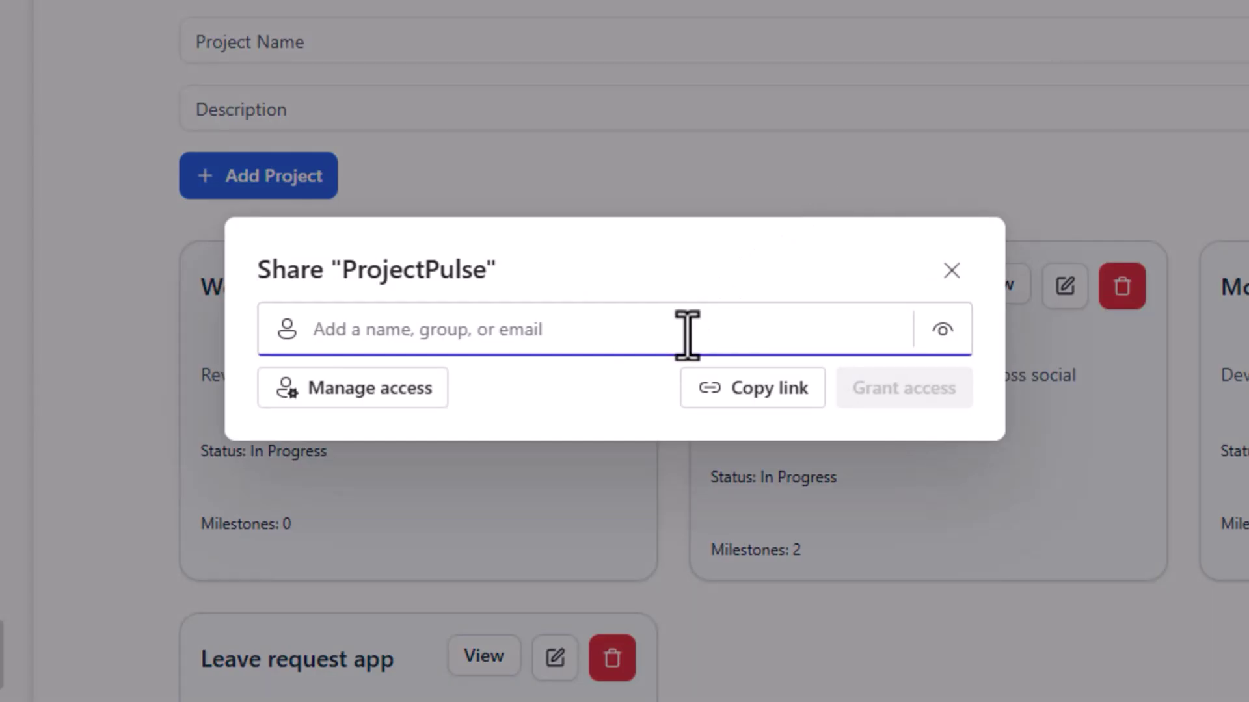
pyautogui.write('s')
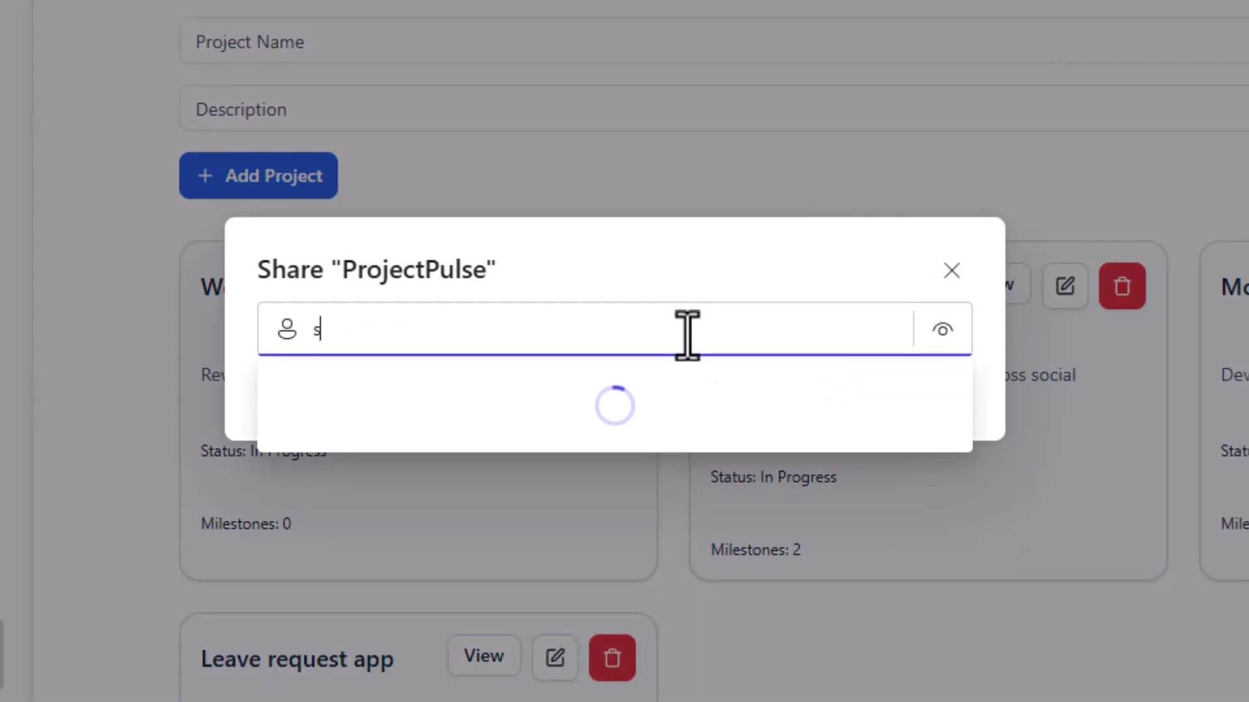
pyautogui.write('ara')
pyautogui.click(657, 410)
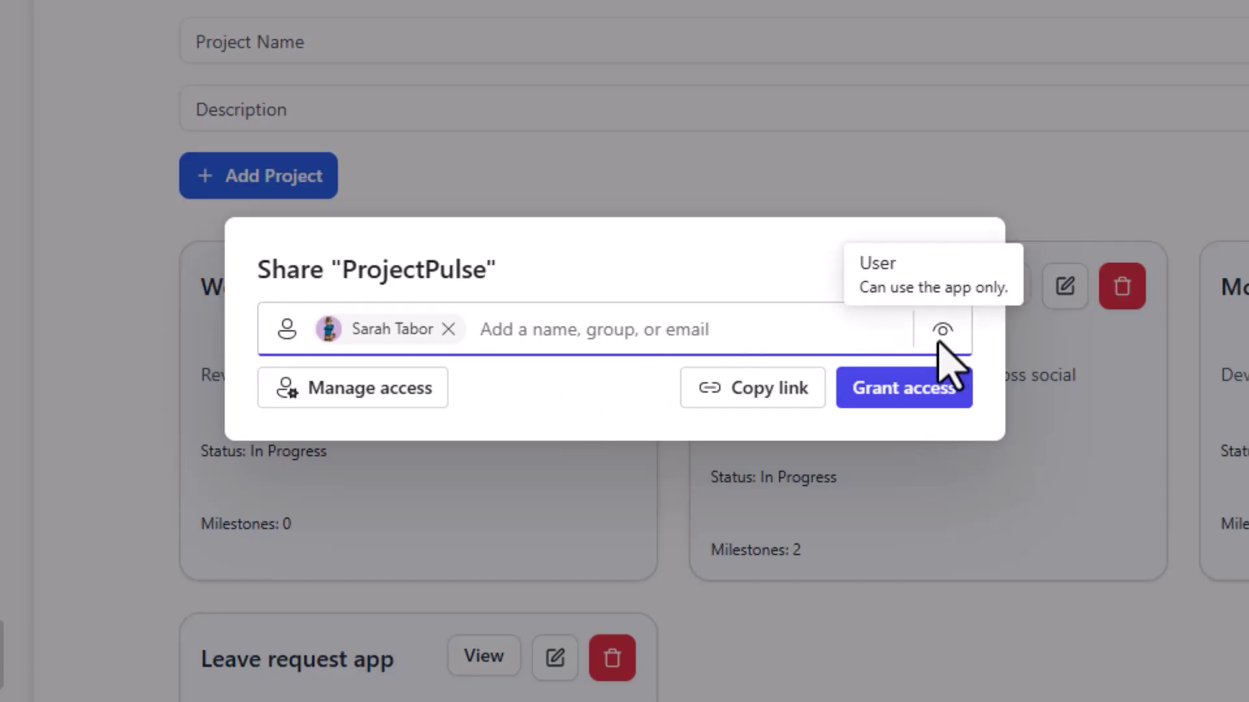
pyautogui.click(883, 387)
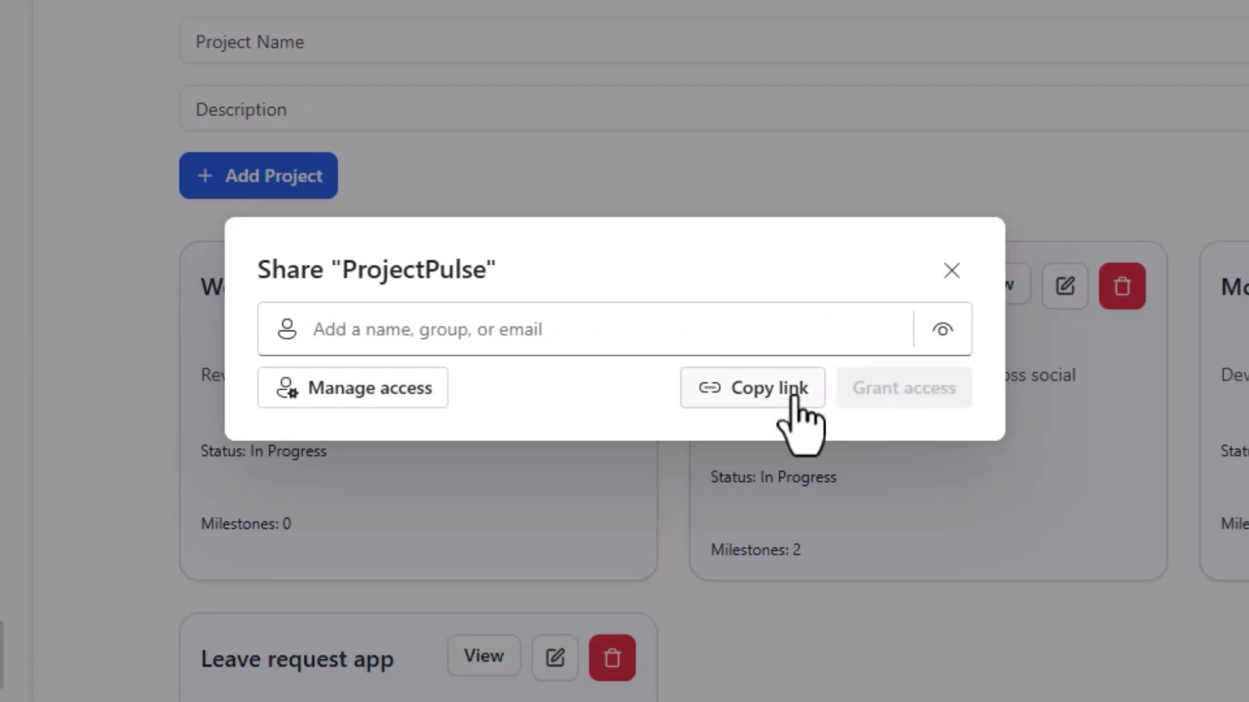
pyautogui.click(796, 390)
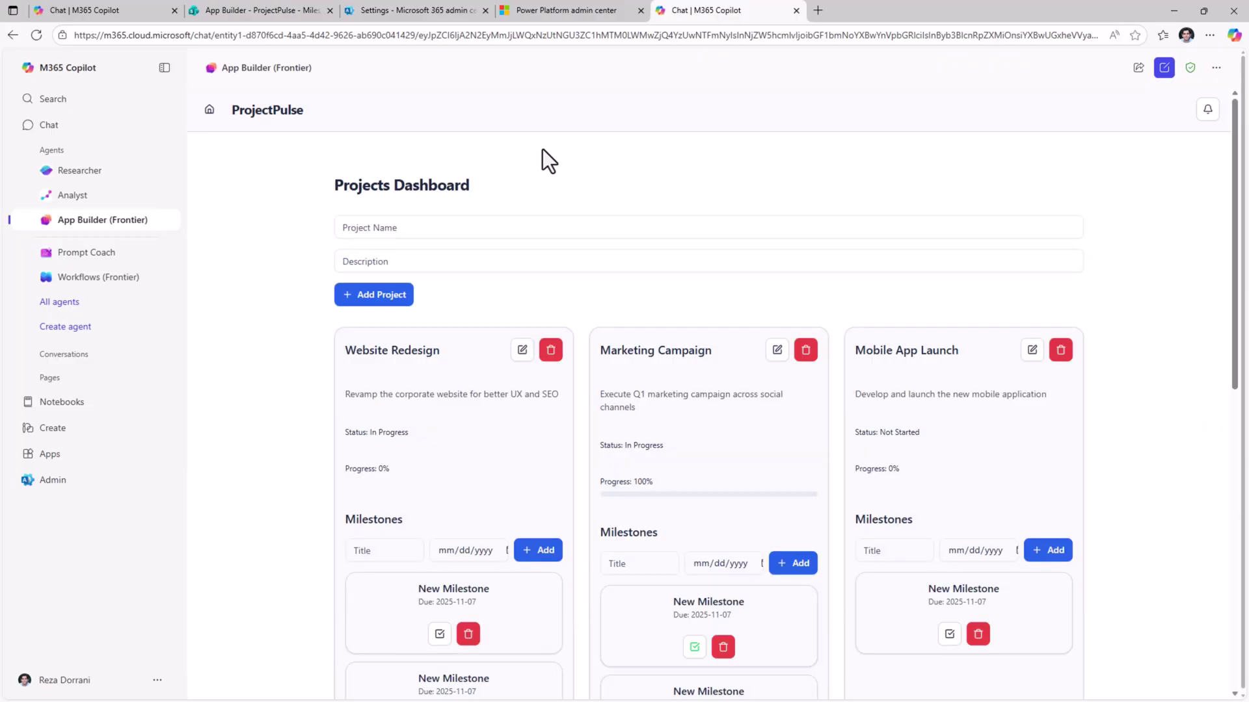
# Close the tab showing the shared ProjectPulse app
pyautogui.hotkey('ctrl', 'w')
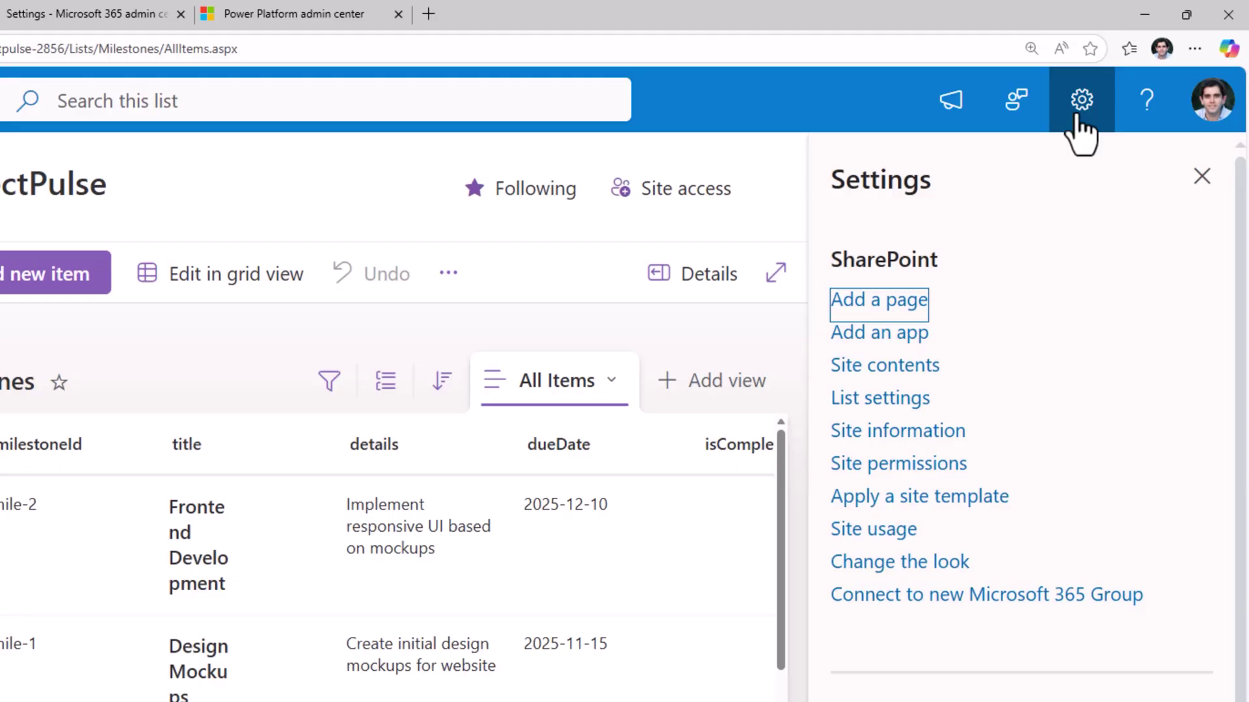
# Open the site's permissions and expand the 'Site owners - full control' group
pyautogui.click(908, 464)
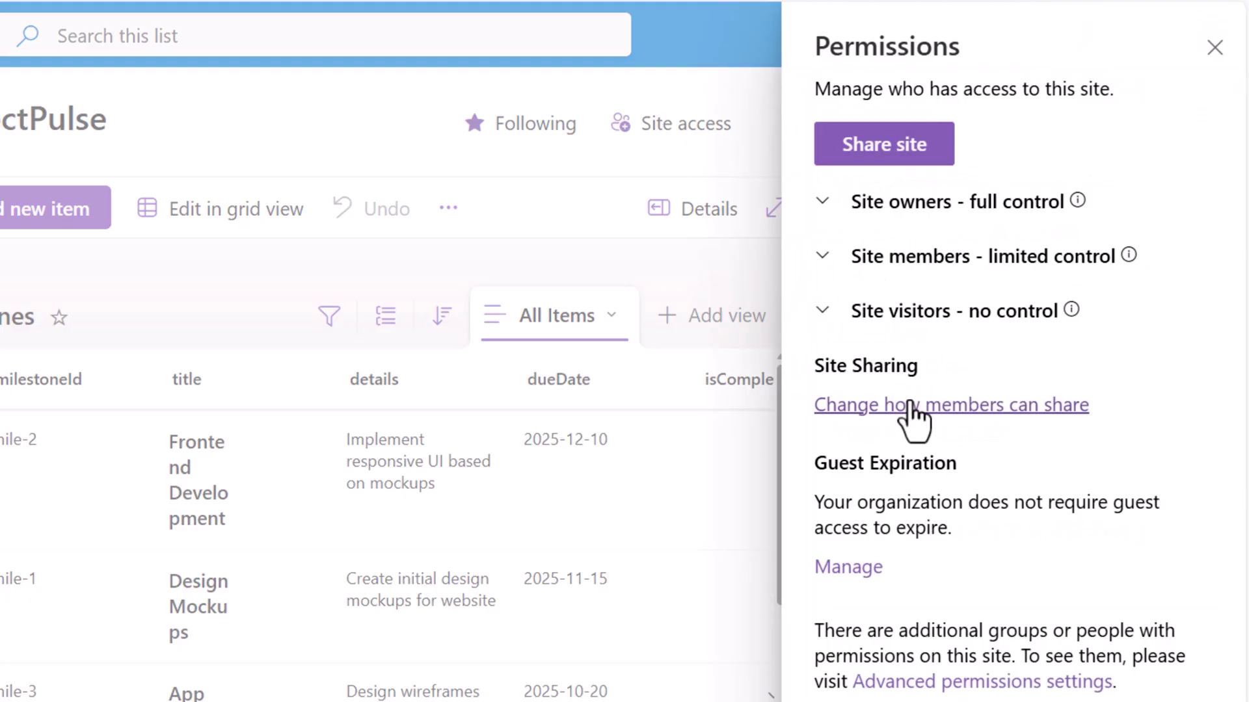
pyautogui.click(823, 203)
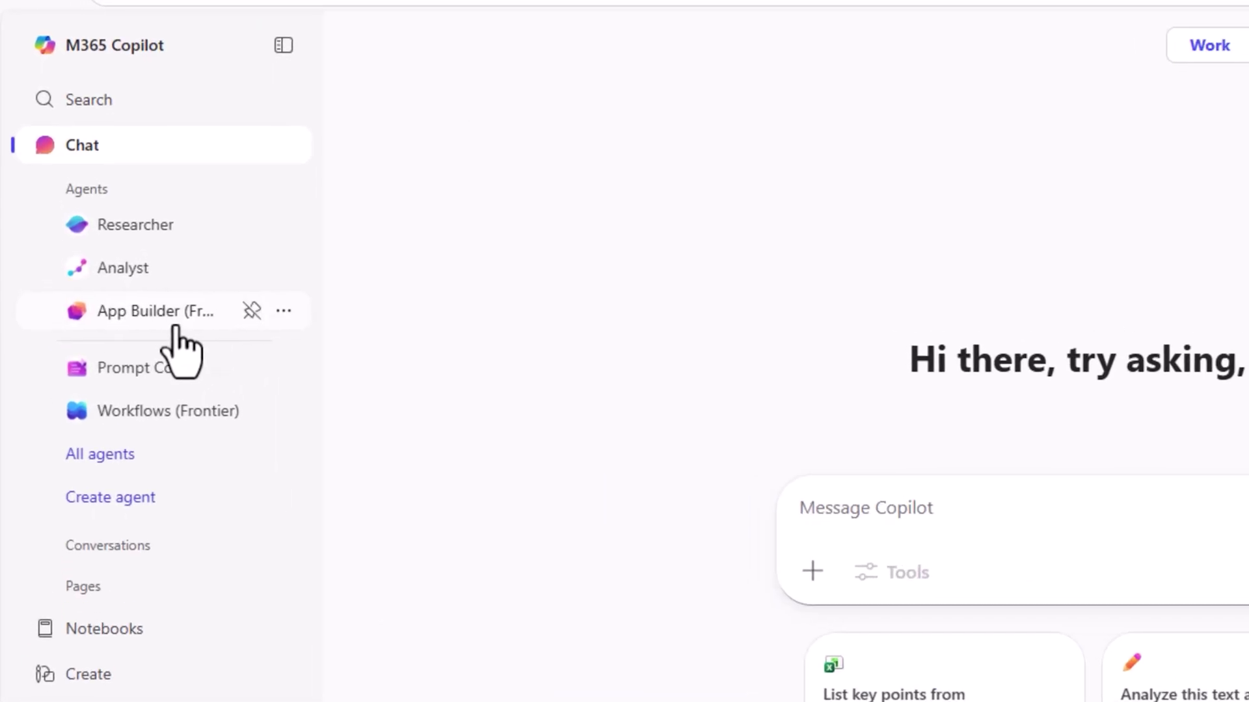
# Open App Builder (Frontier) and view the More actions menu for the first app
pyautogui.click(103, 223)
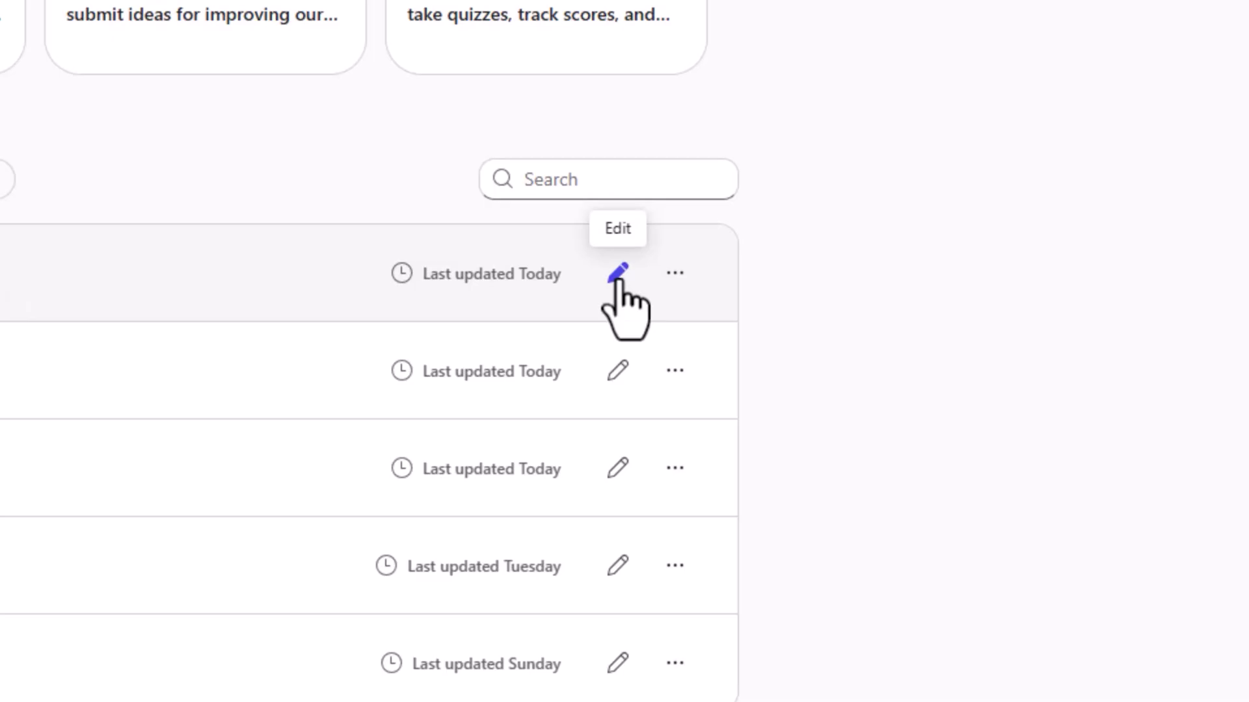
pyautogui.click(674, 276)
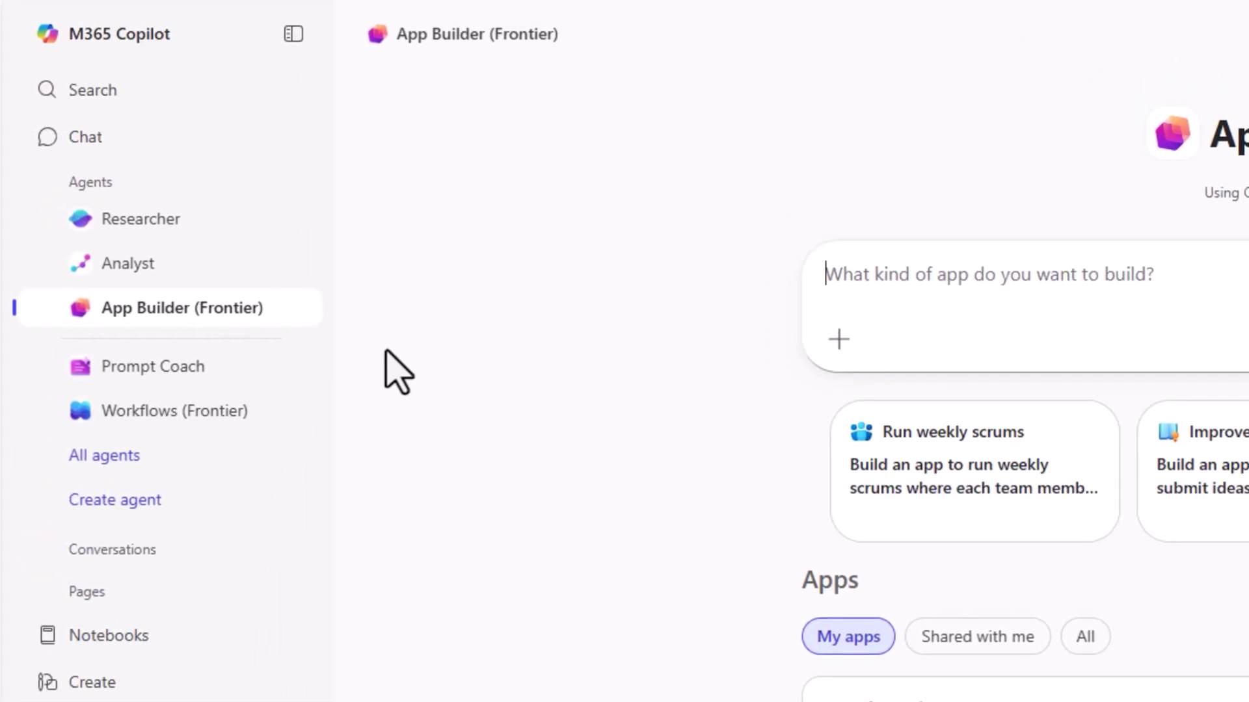
pyautogui.moveTo(162, 320)
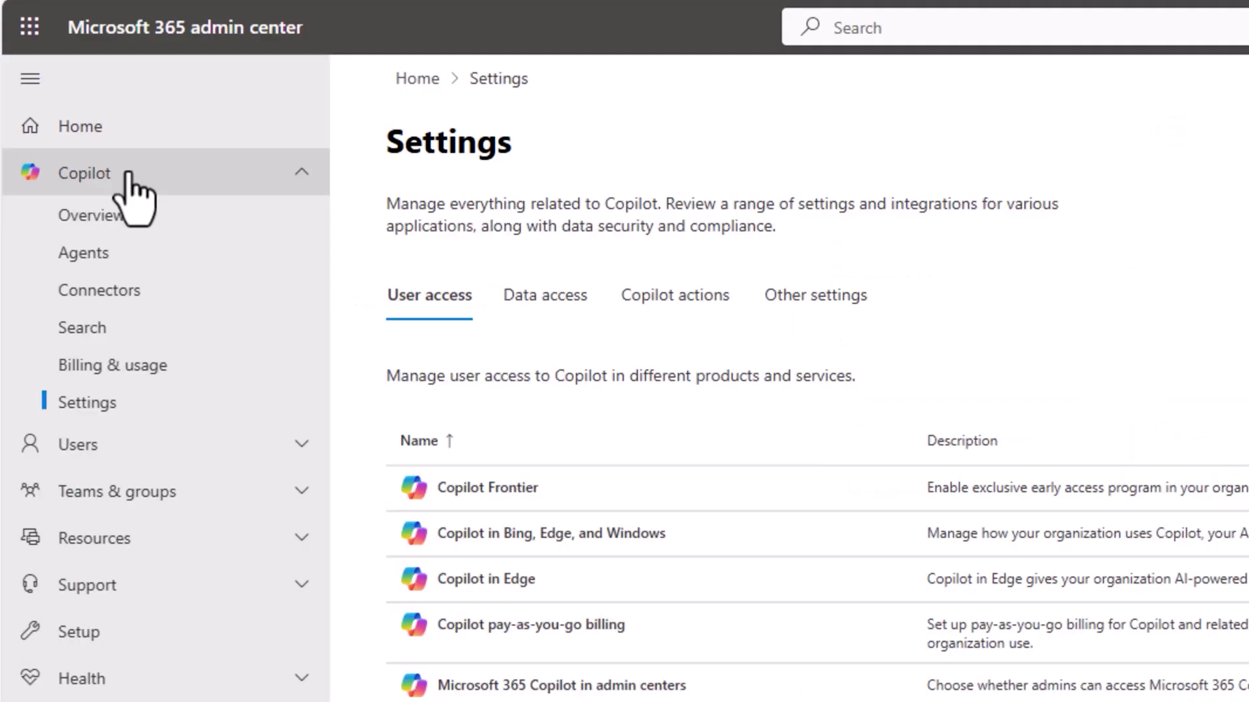
# Open the App Builder (Frontier) agent under Copilot > Agents and check its Users tab
pyautogui.click(124, 257)
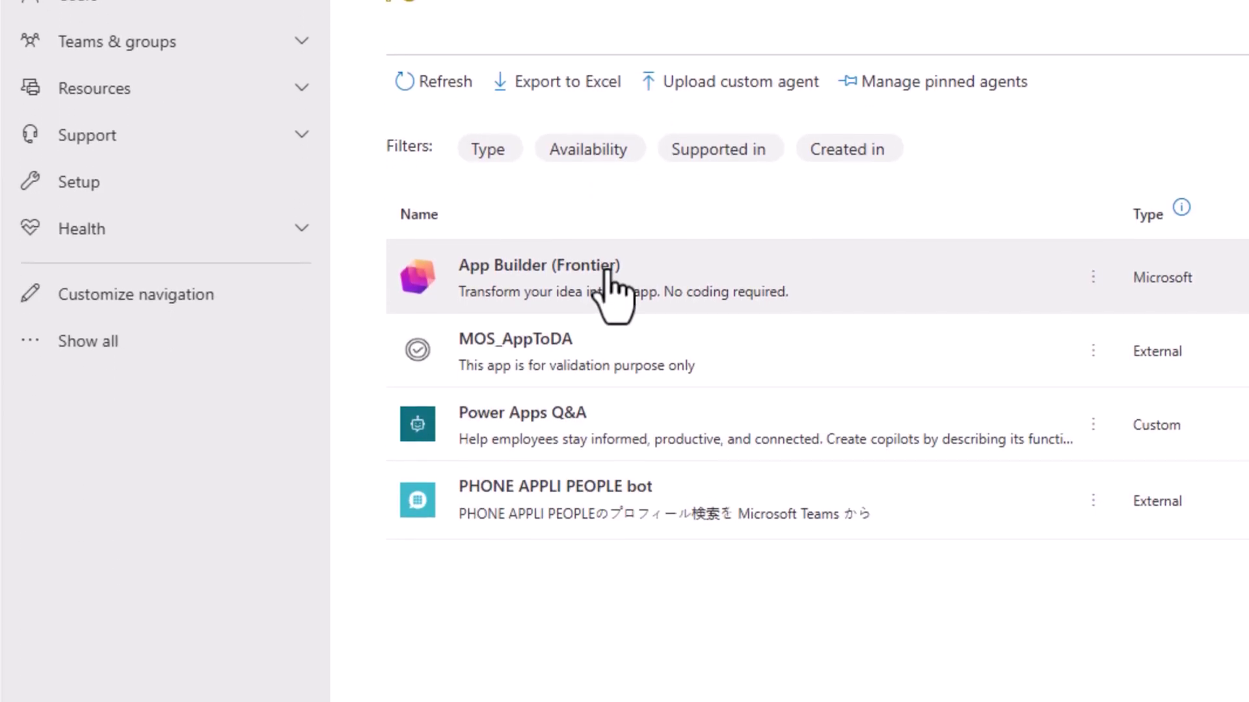
pyautogui.click(510, 290)
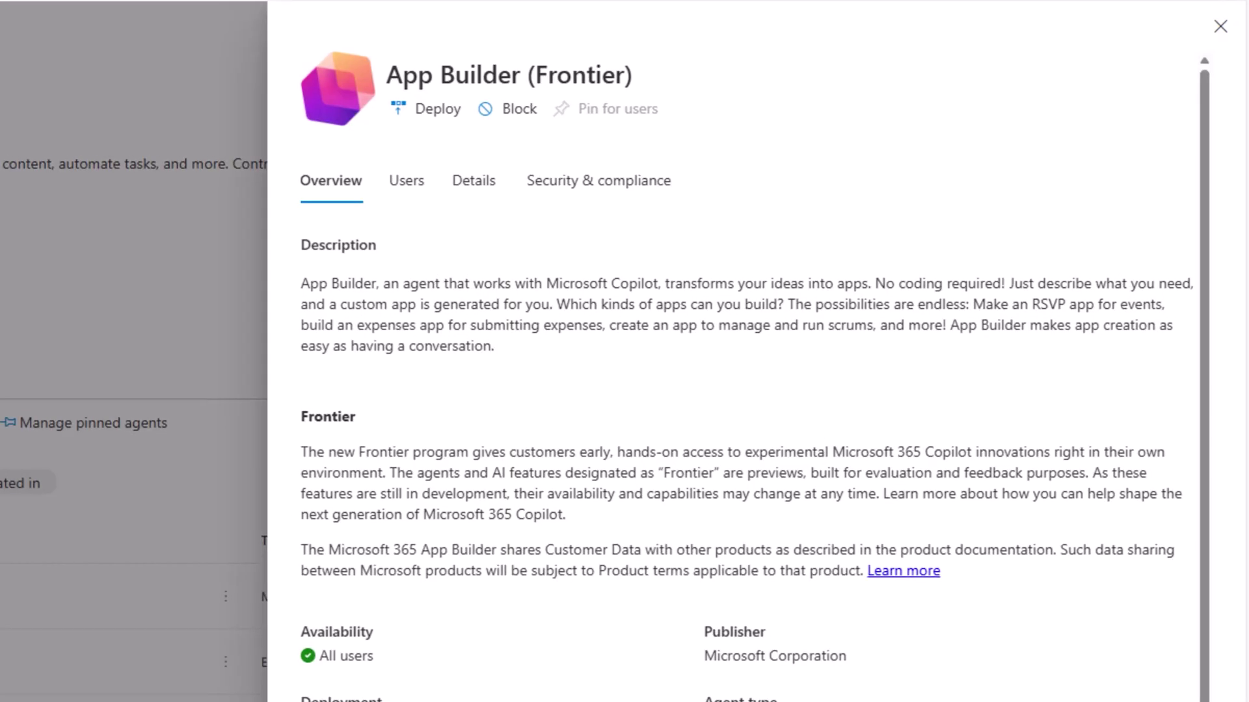
pyautogui.click(426, 186)
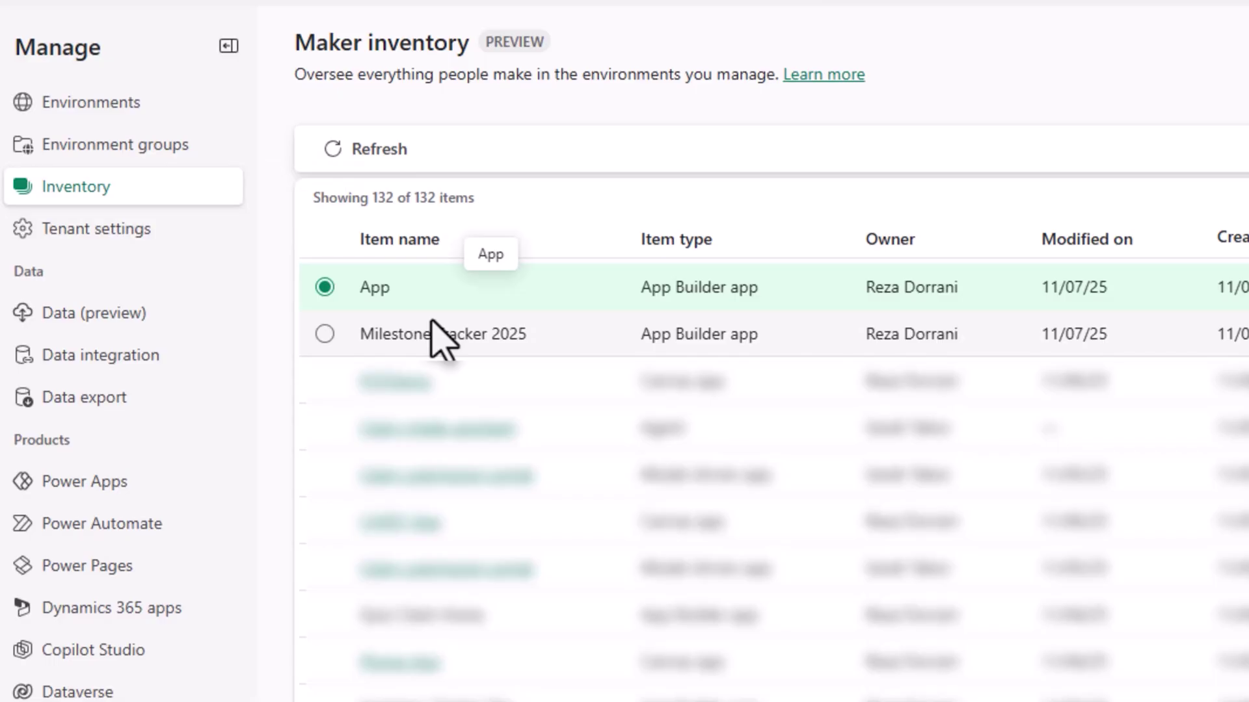
# Highlight the 'App Builder app' item type in the inventory's App row
pyautogui.moveTo(640, 287); pyautogui.dragTo(787, 299)
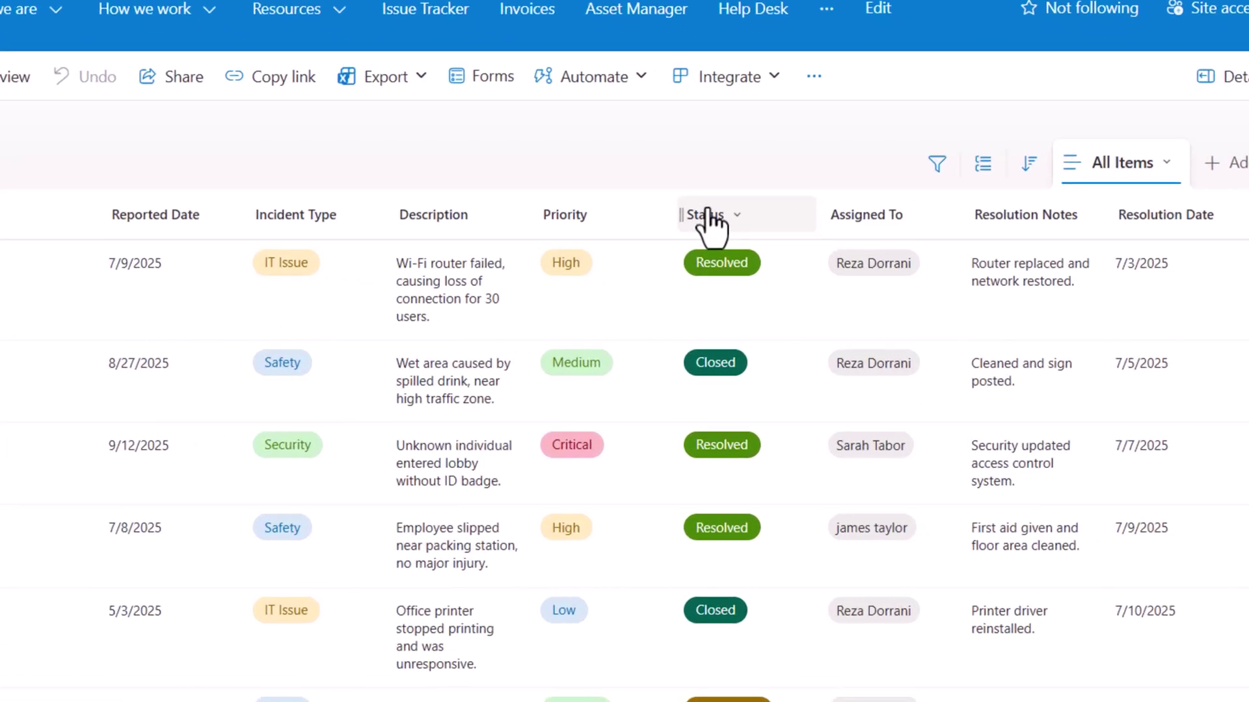
# Scroll the Incident Log All Items view to review the Status column
pyautogui.scroll(-6, 615, 195)
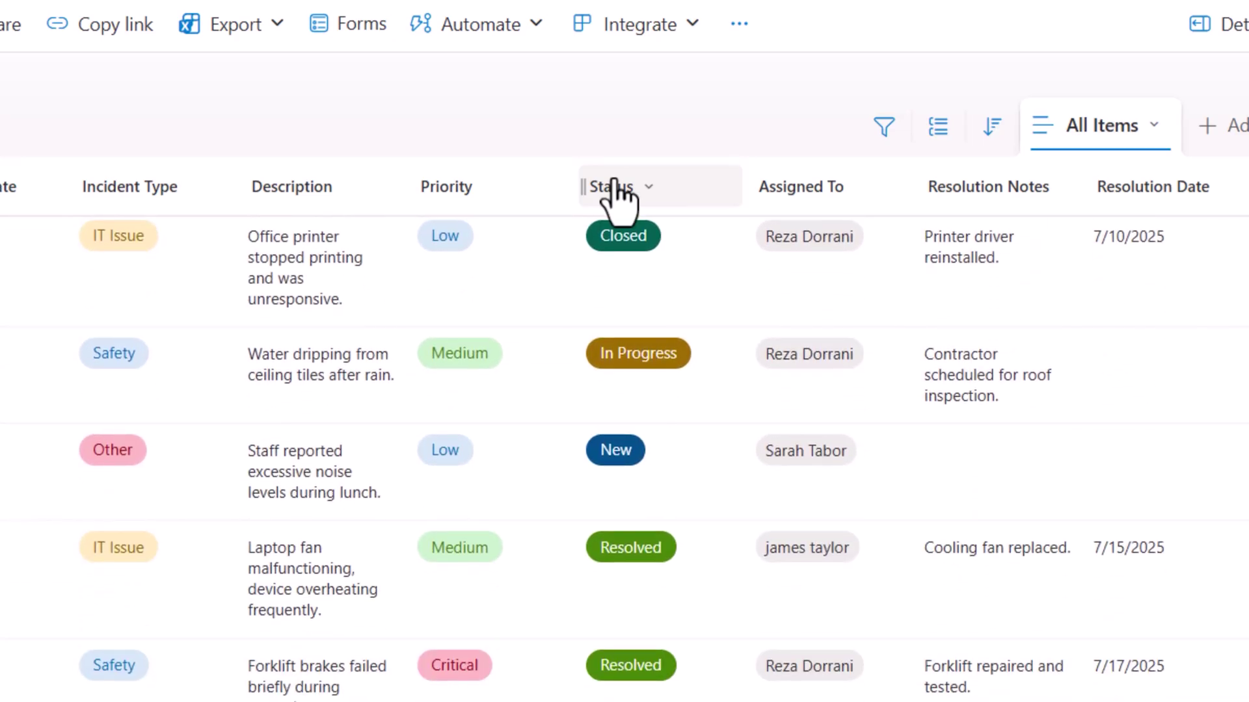
pyautogui.scroll(-2, 618, 196)
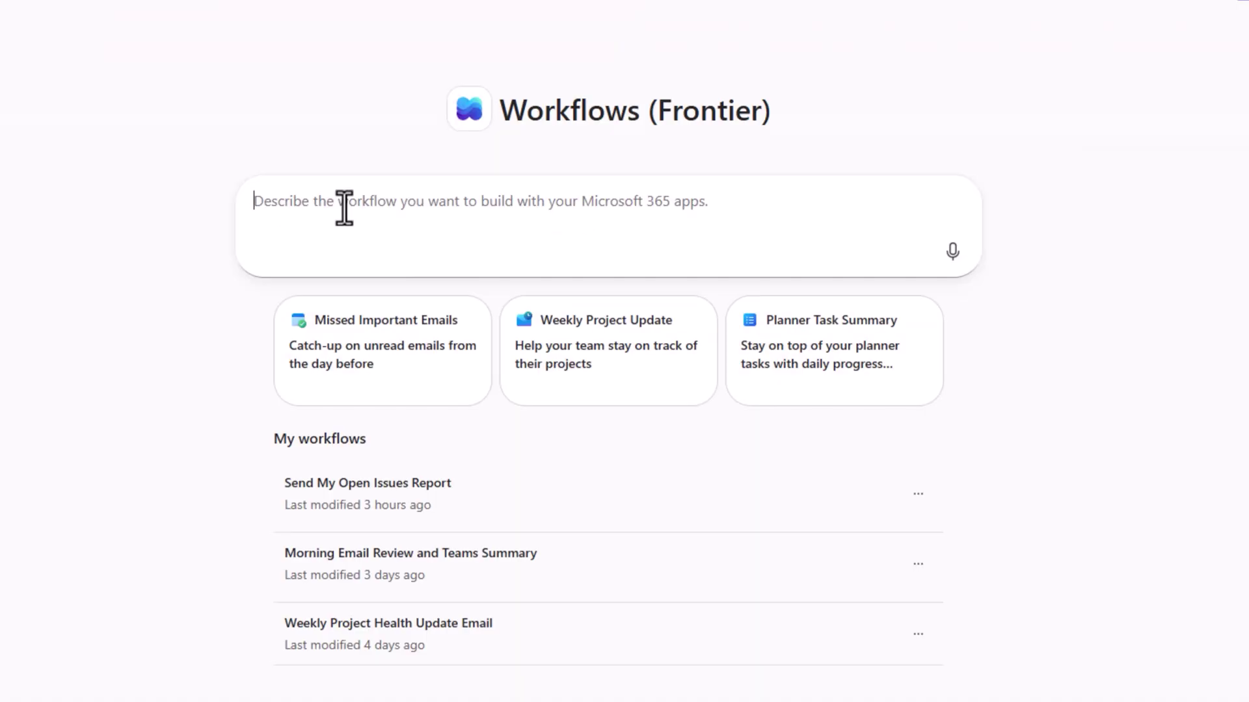
# Ask Workflows: 'I need a daily report of In Progress items from my SharePoint list'
pyautogui.write('I need a daily report of In Progress items from my SharePoint list')
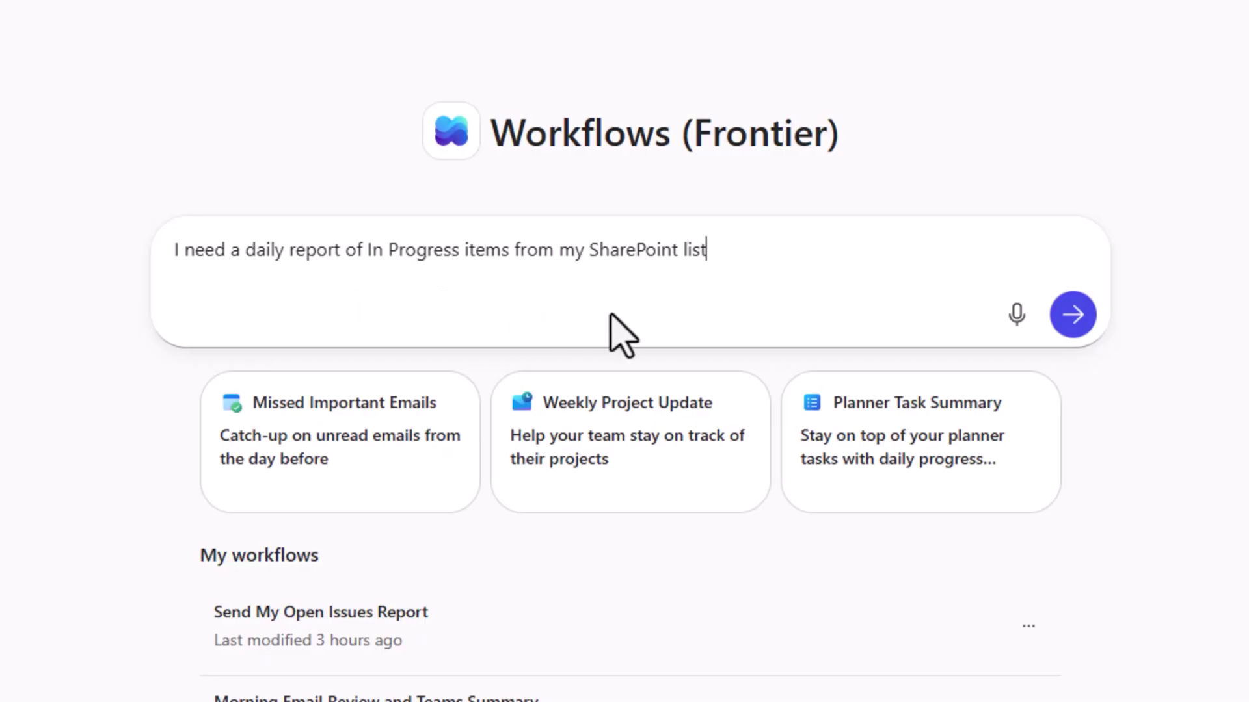
pyautogui.click(1072, 314)
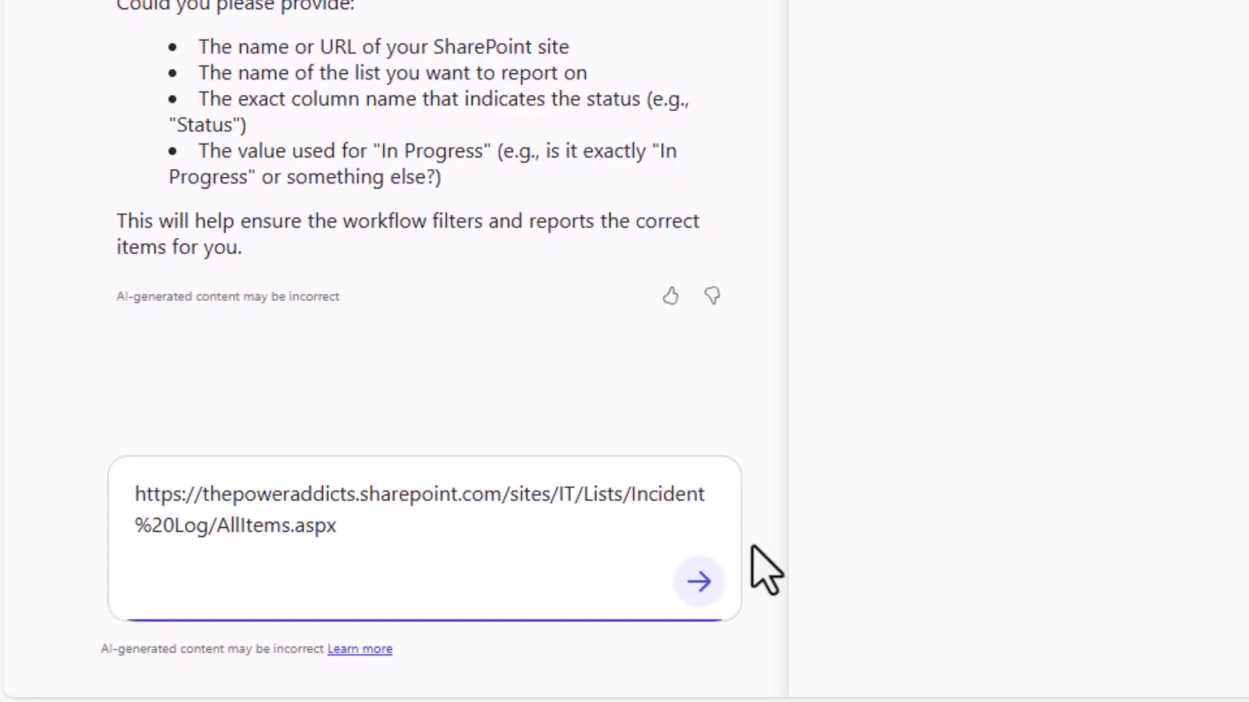
# Give Workflows the Incident Log list URL and the filter: column 'Status', value 'In Progress'
pyautogui.click(713, 580)
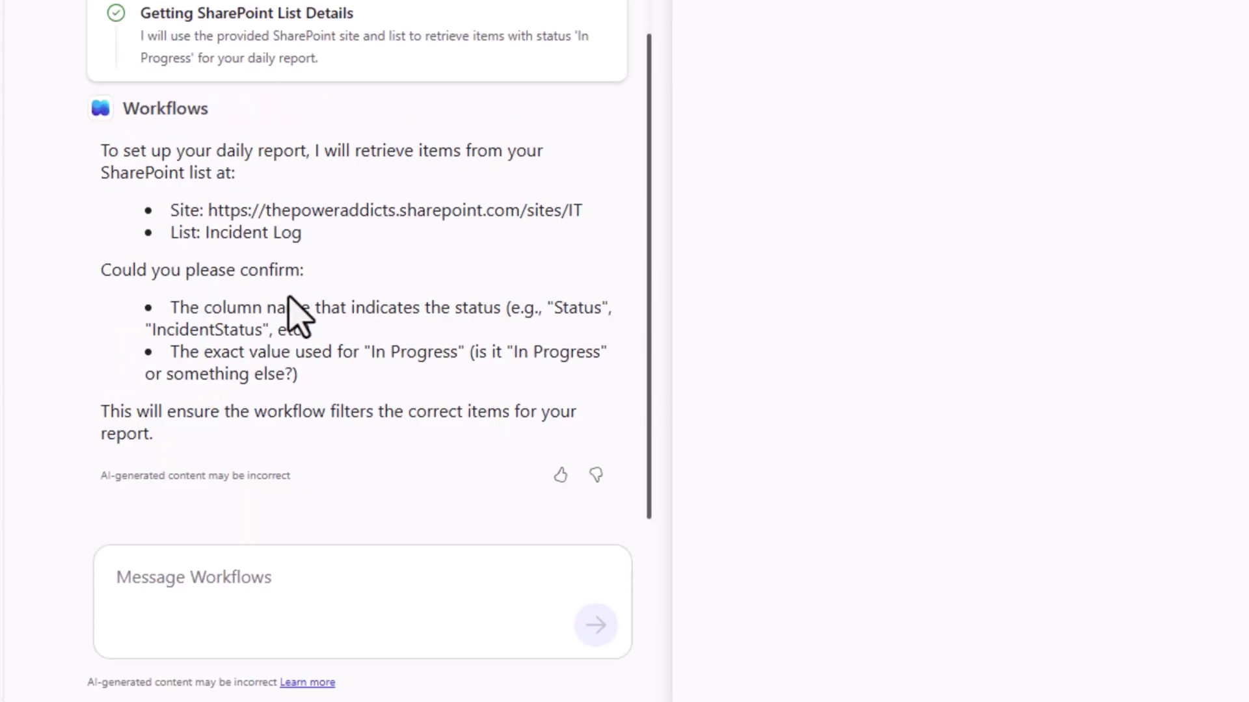
pyautogui.click(229, 575)
pyautogui.write('column name is "Status" and the exact value is "In Progress"')
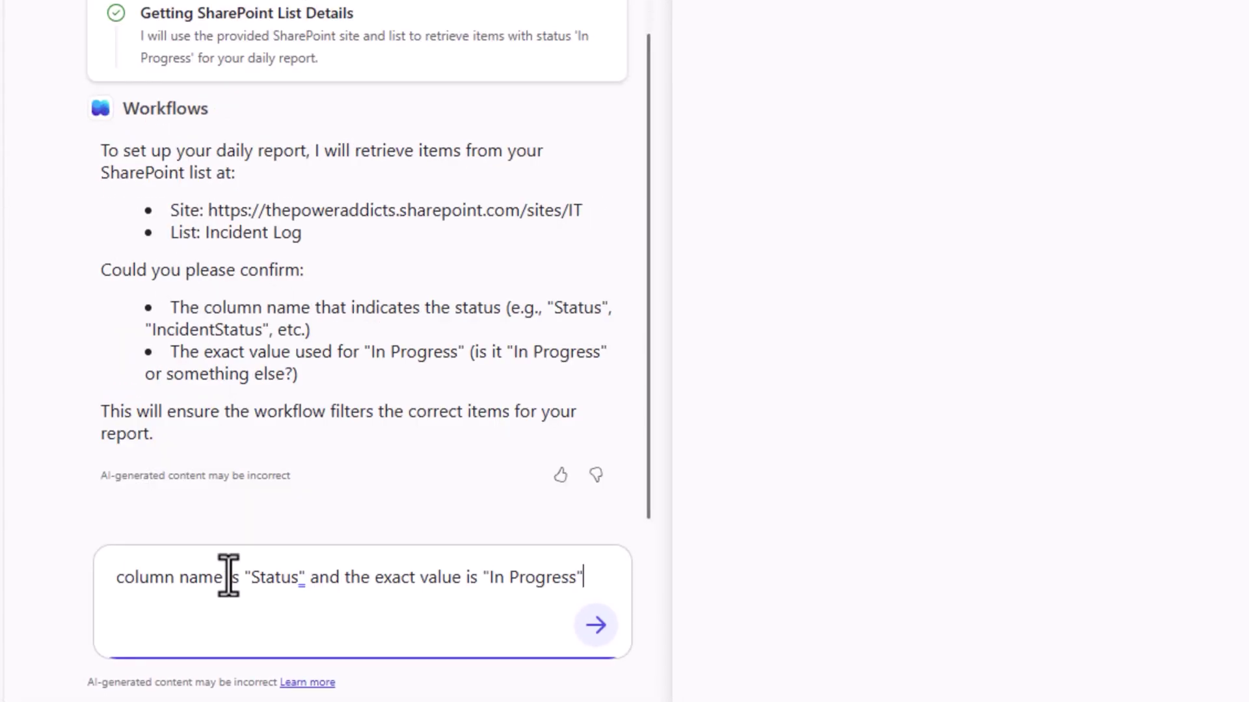
pyautogui.press('Return')
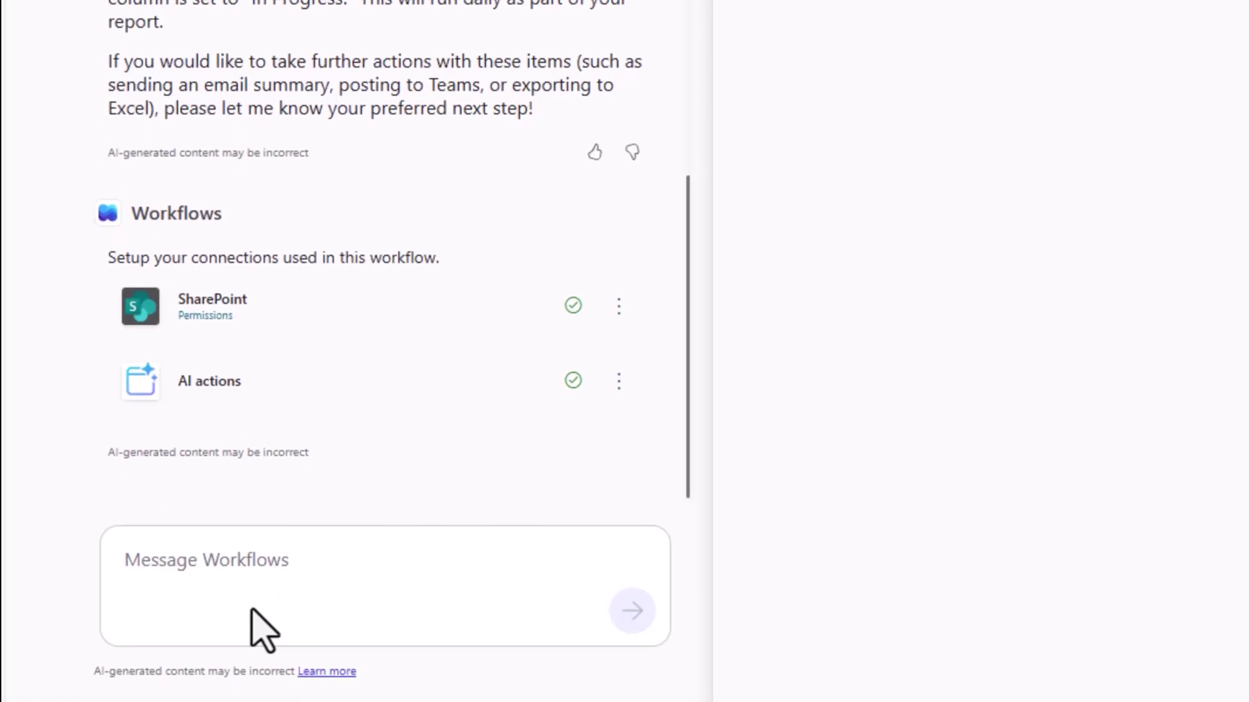
# Ask Workflows to email the report with 'Send me an email'
pyautogui.click(231, 557)
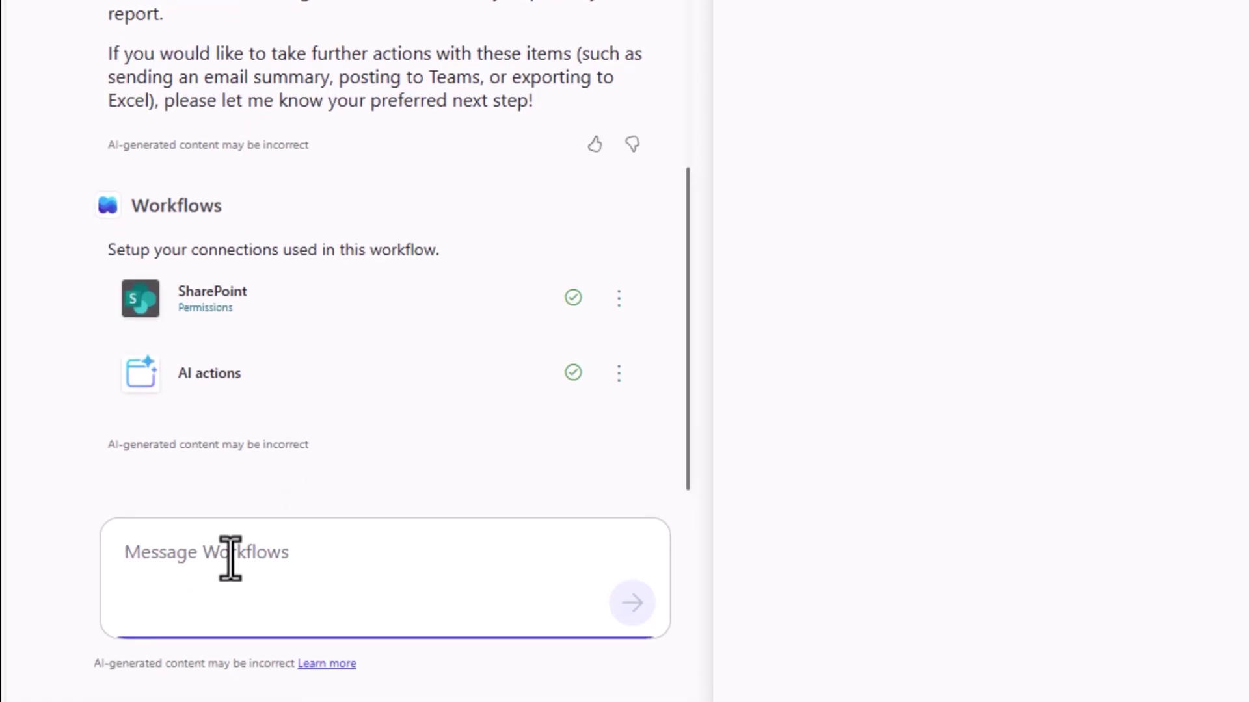
pyautogui.write('Send me an email')
pyautogui.press('Return')
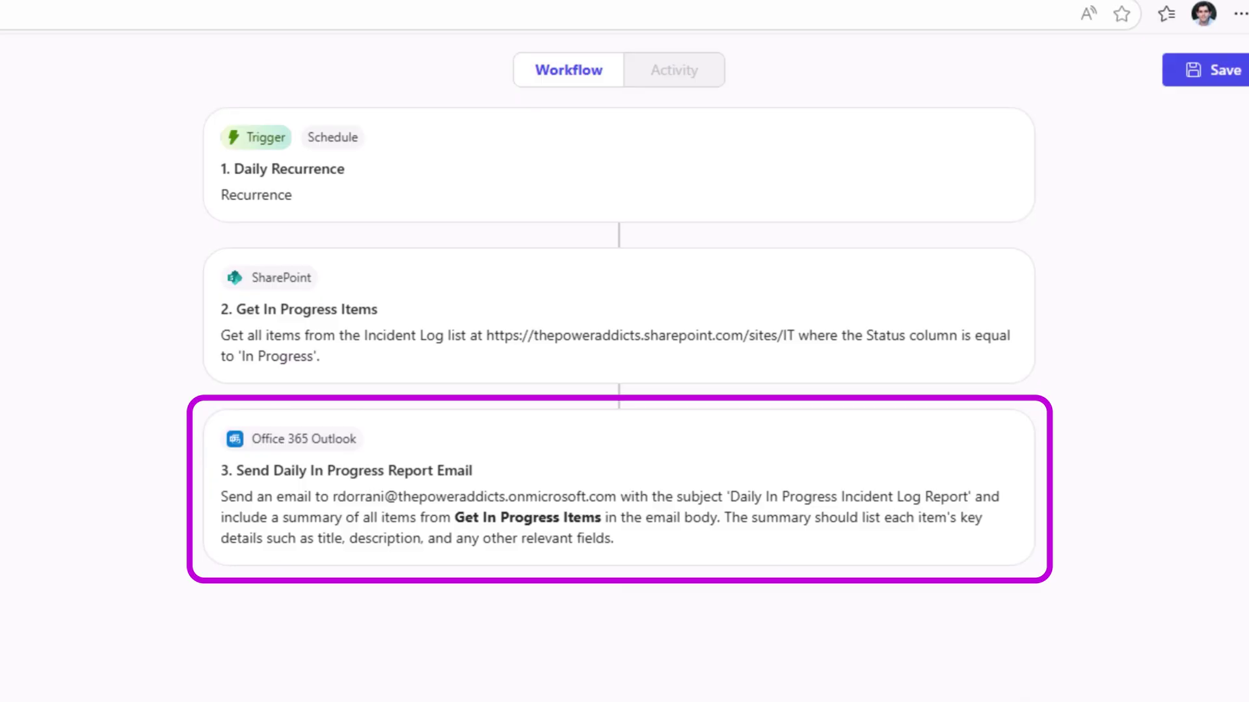
# Save the three-step daily In Progress report workflow
pyautogui.click(1191, 79)
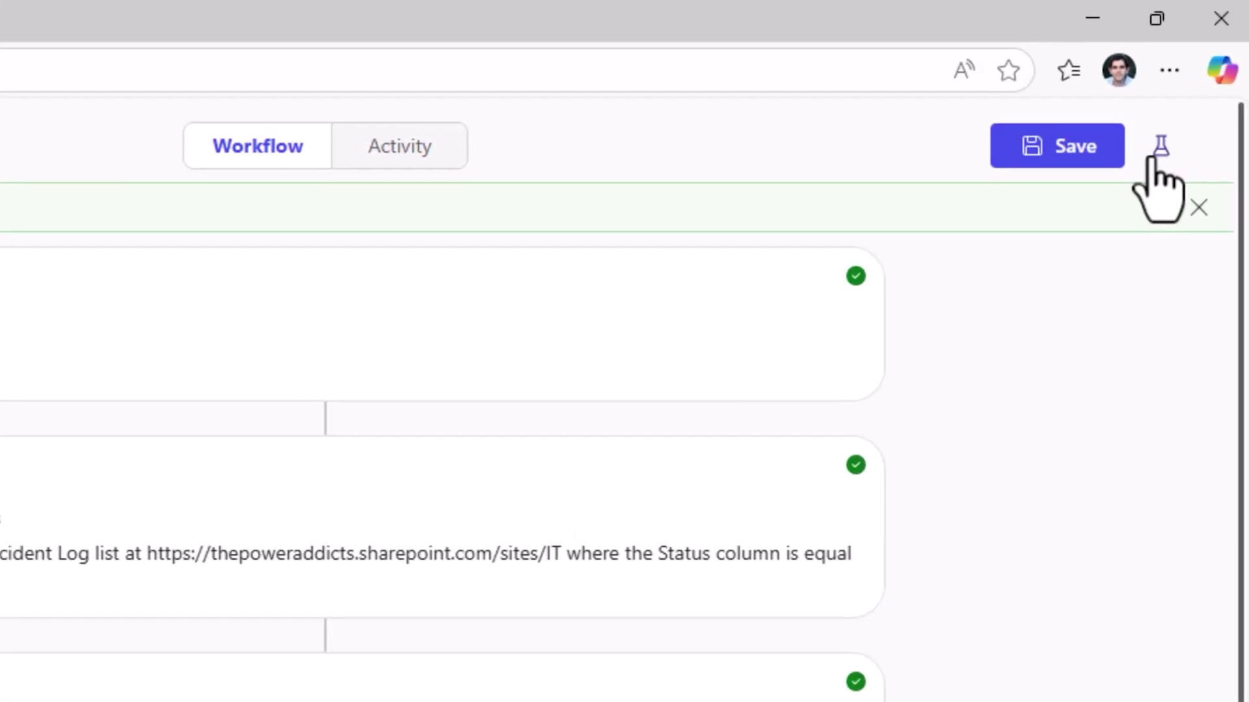
# Run a manual test of the daily report workflow and follow the run as it progresses
pyautogui.click(1167, 151)
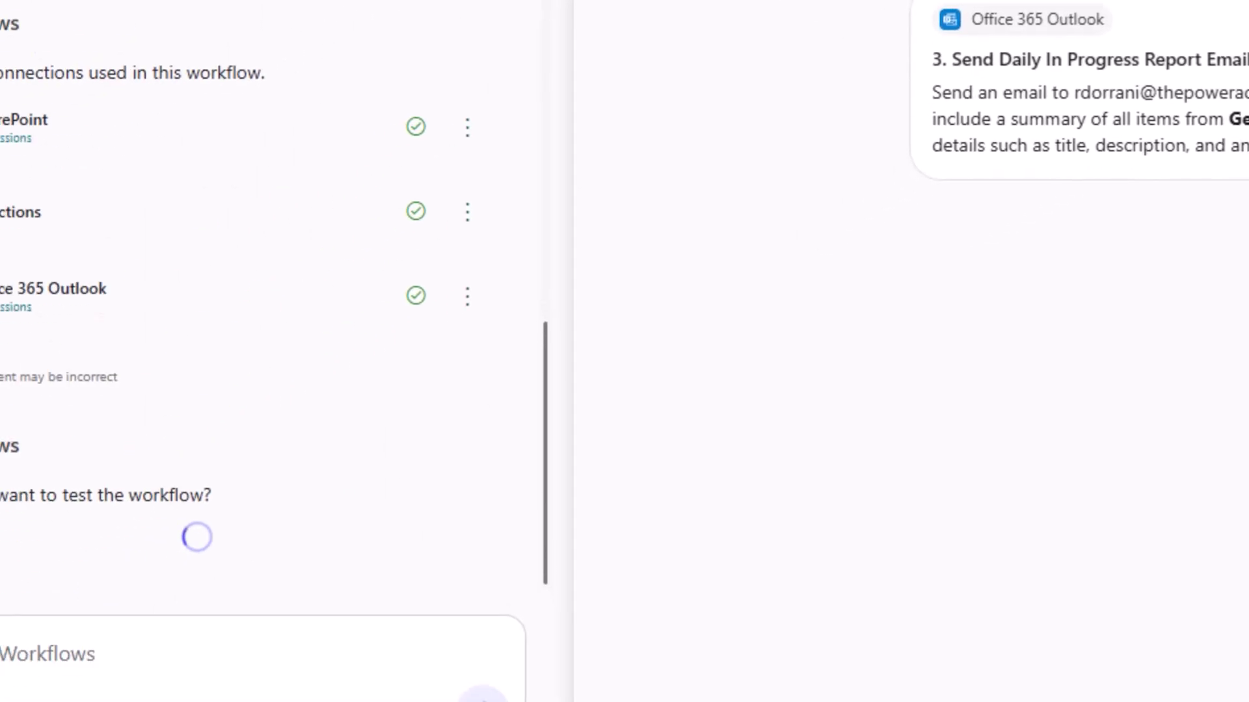
pyautogui.click(189, 286)
pyautogui.click(203, 410)
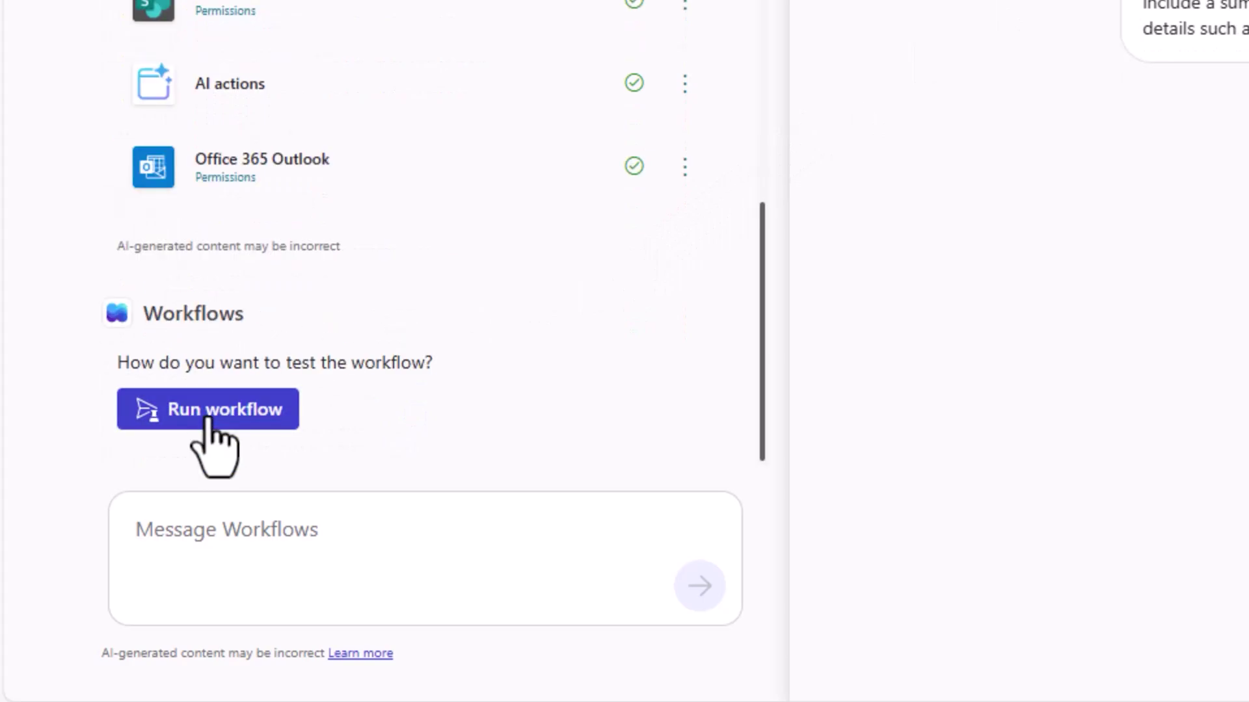
pyautogui.click(207, 420)
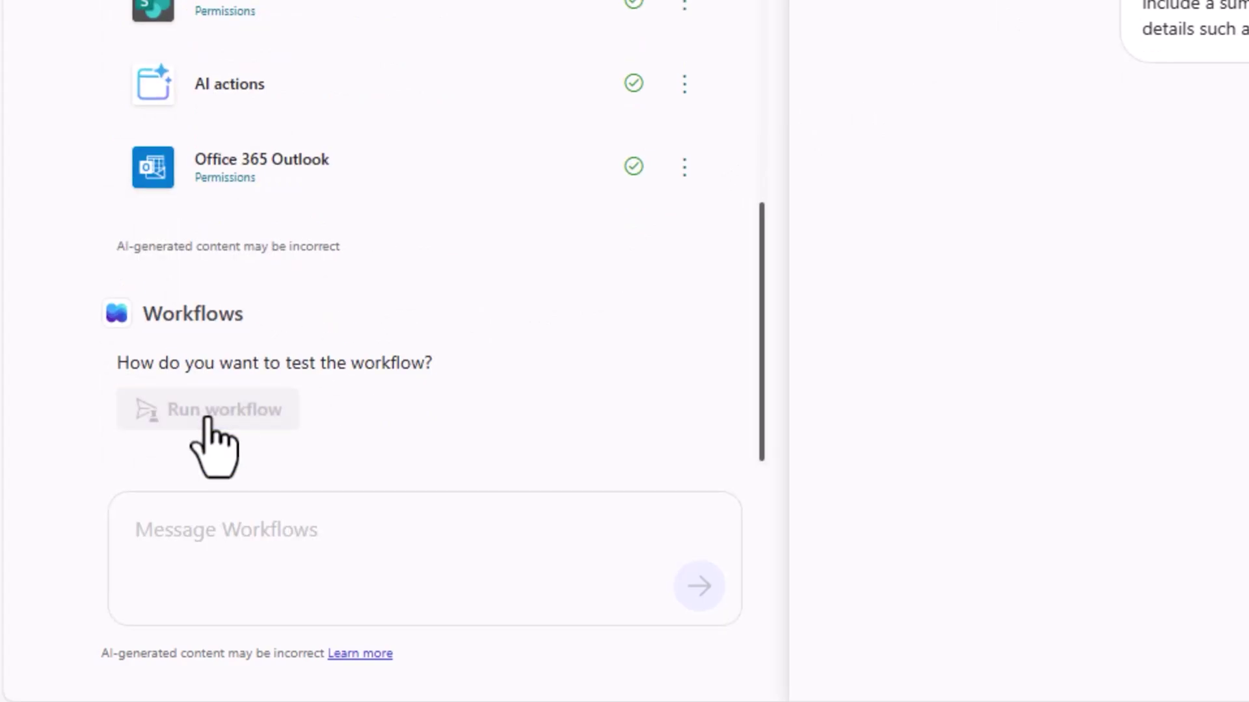
pyautogui.click(985, 127)
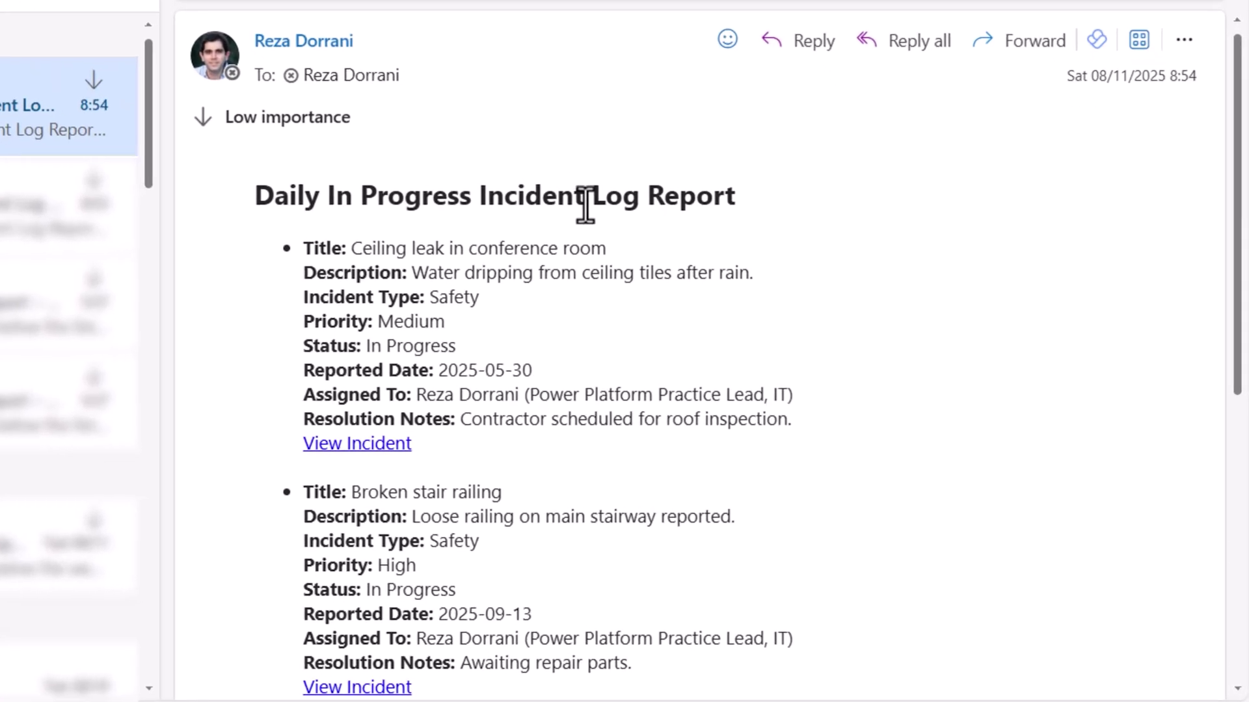
# Scroll through the Daily In Progress Incident Log Report email in the reading pane
pyautogui.scroll(-2, 386, 188)
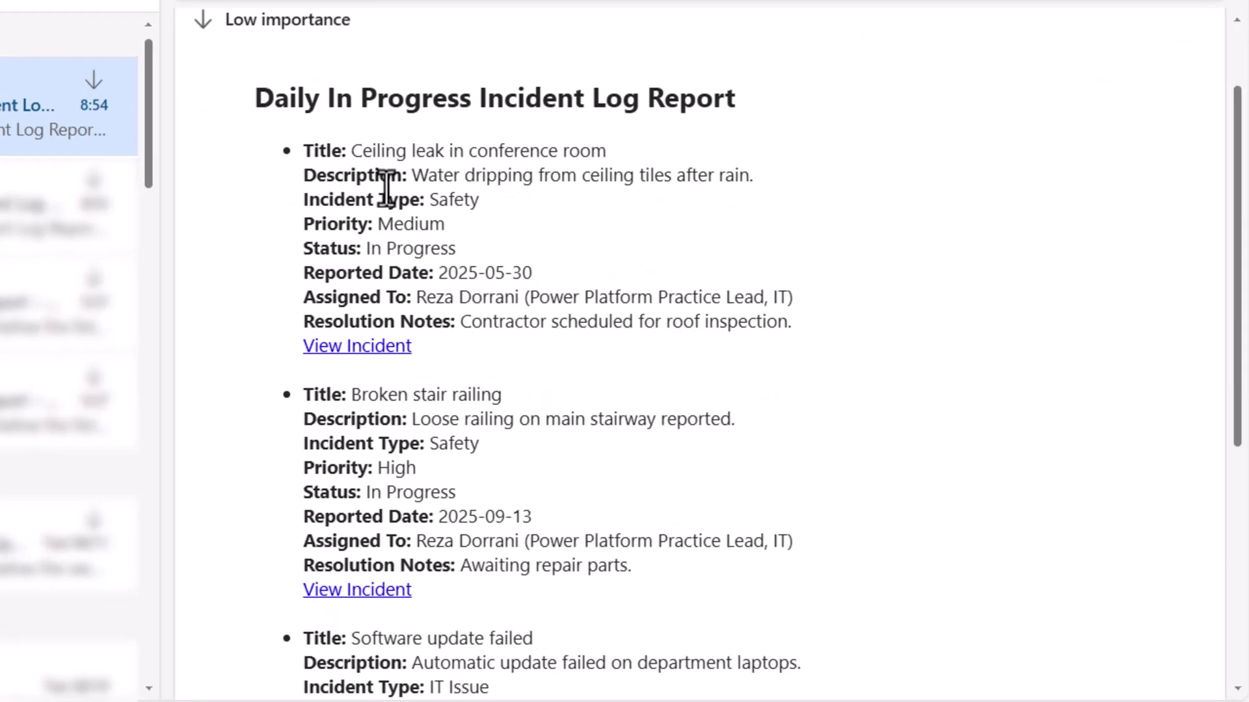
pyautogui.scroll(-6, 419, 369)
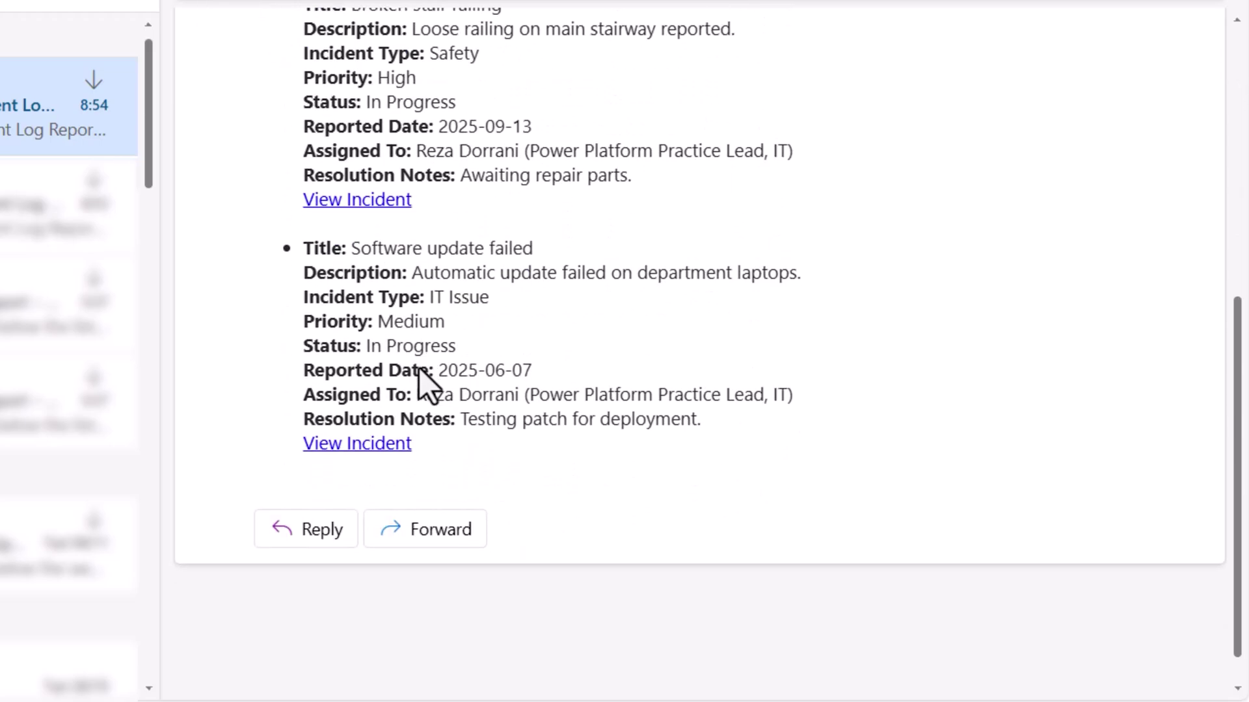
pyautogui.scroll(8, 418, 368)
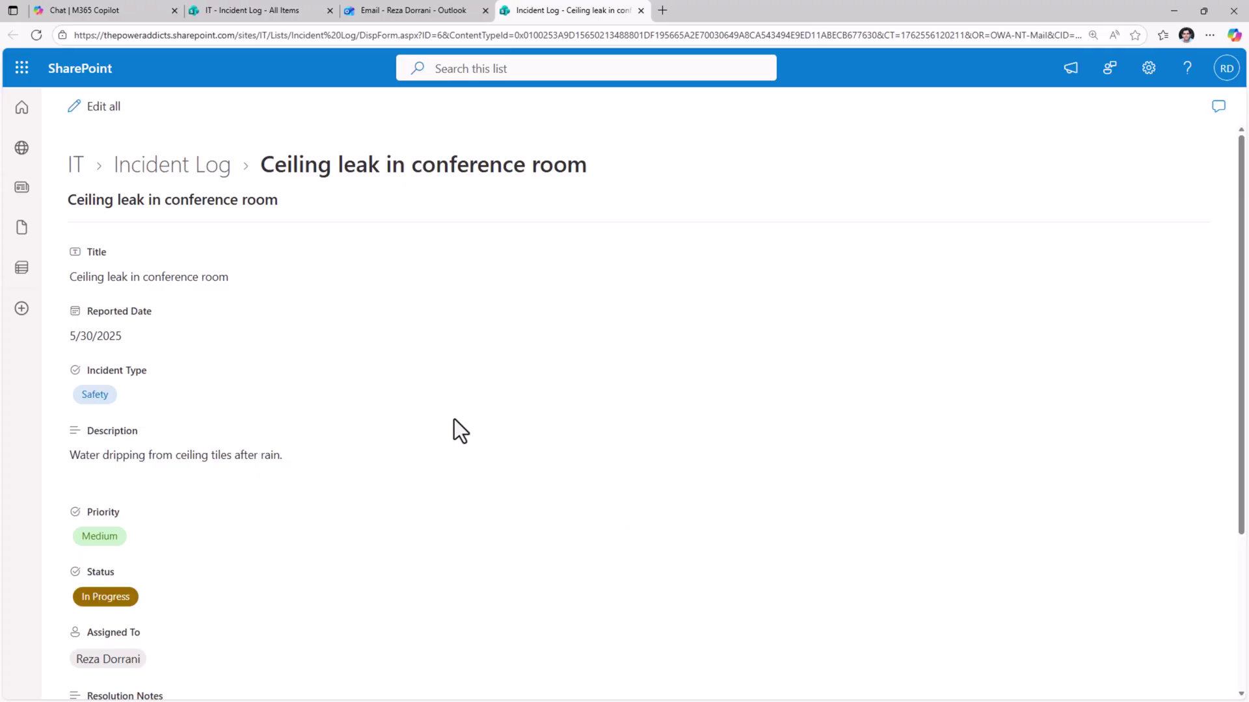
# Check the Ceiling leak incident's Status and Resolution Notes, then return to the Copilot workflow tab
pyautogui.scroll(-2, 298, 463)
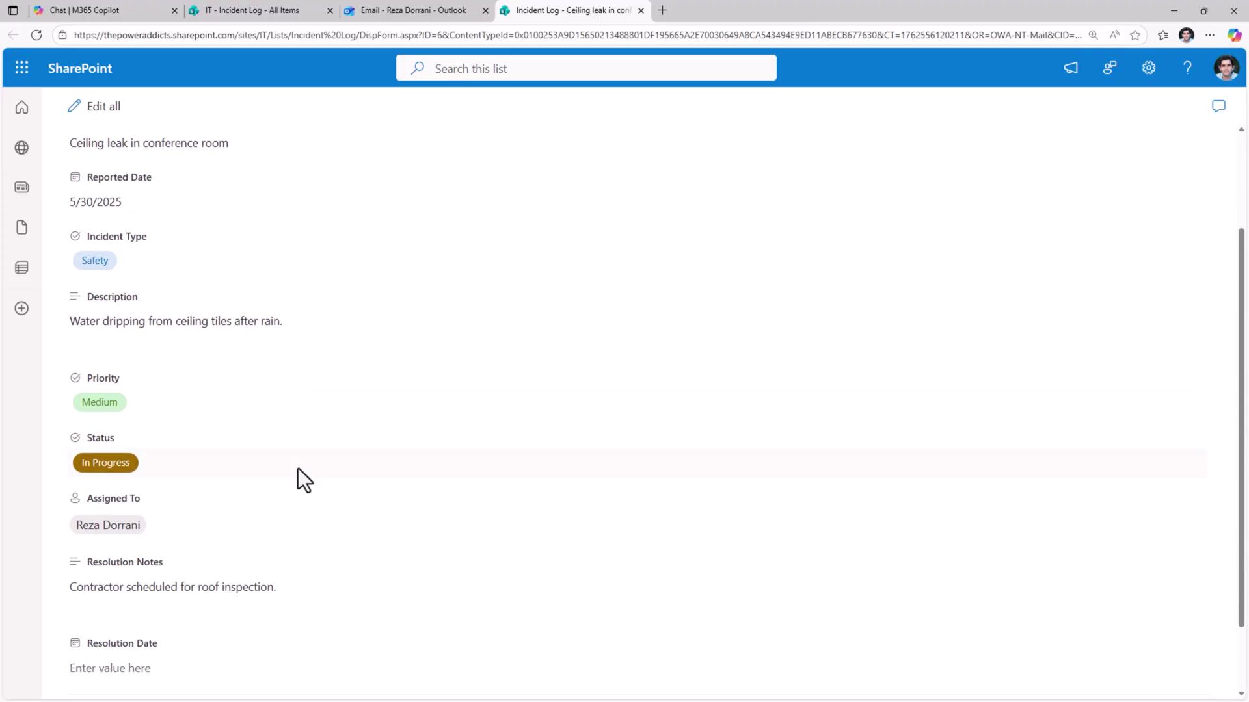
pyautogui.hotkey('ctrl', '1')
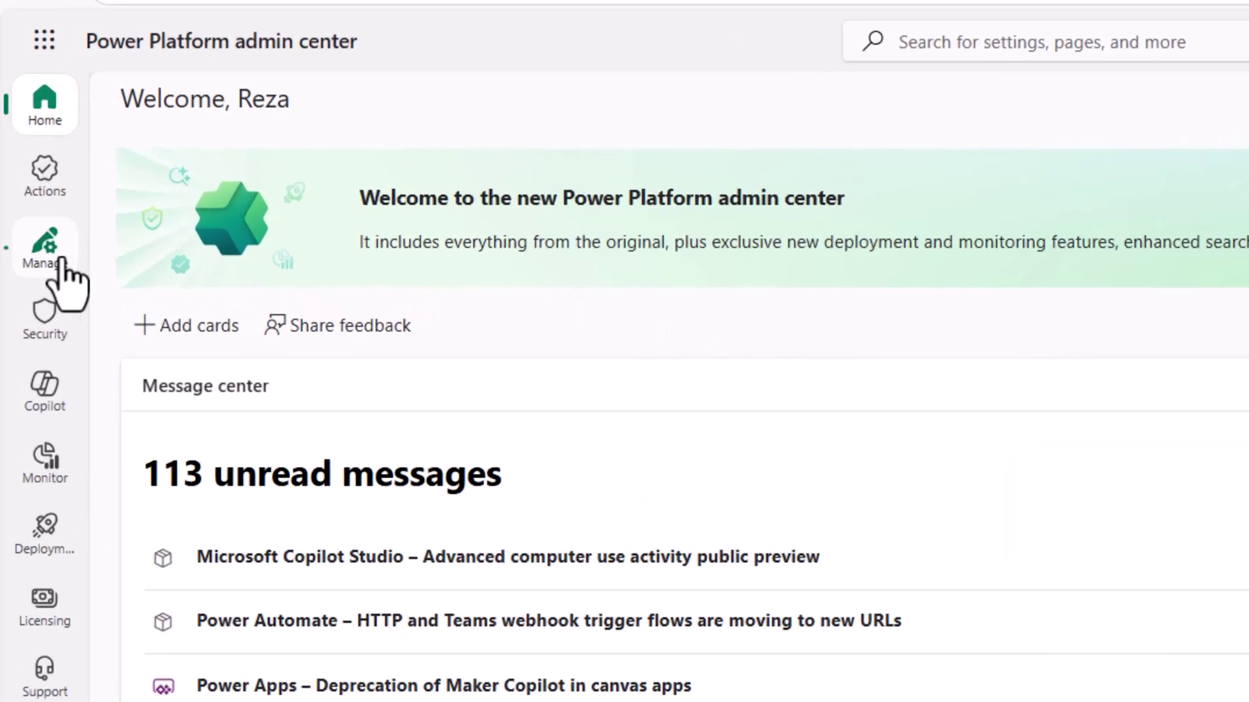
# Go through Environment groups and routing to RD Training's flows and select Daily In Progress SharePoint Report
pyautogui.click(29, 184)
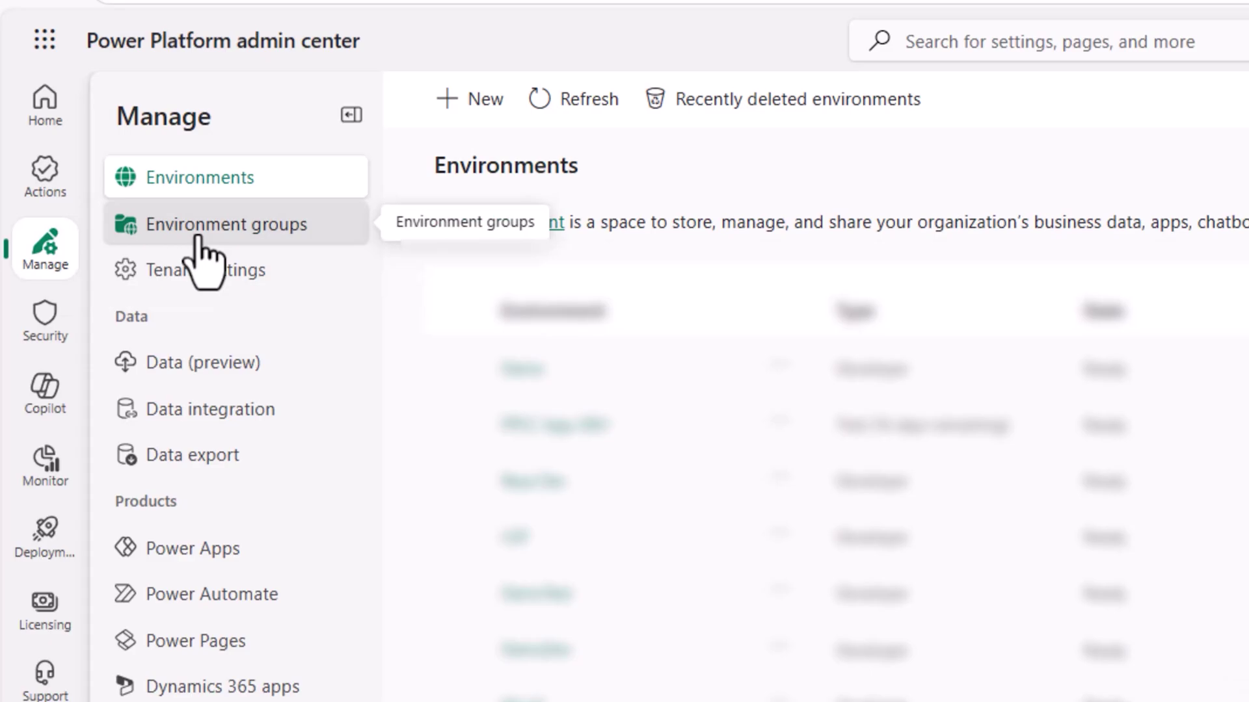
pyautogui.click(199, 240)
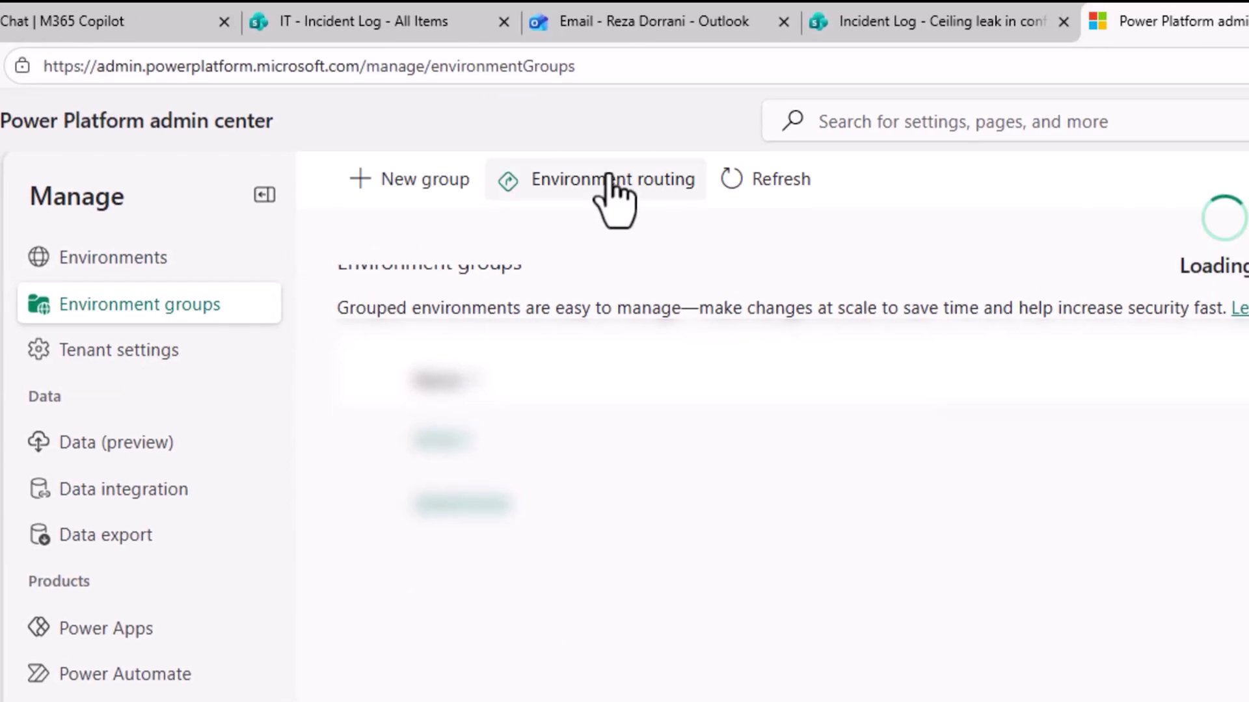
pyautogui.click(610, 178)
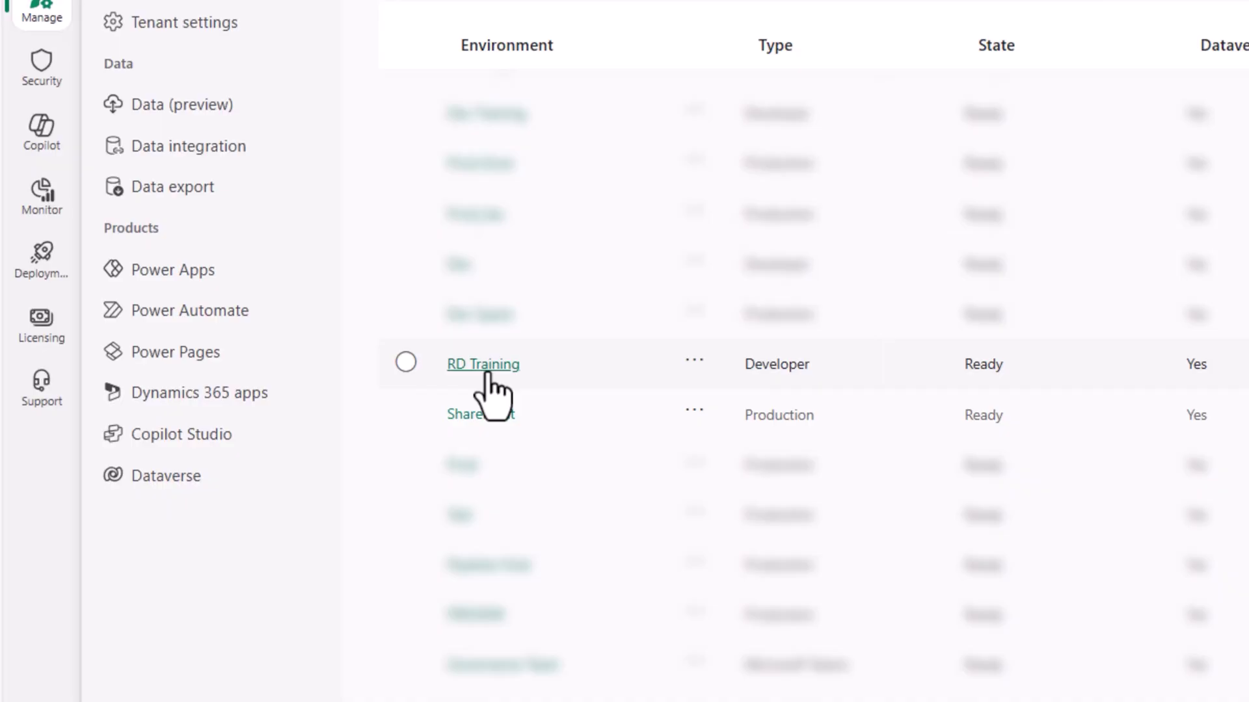
pyautogui.click(486, 376)
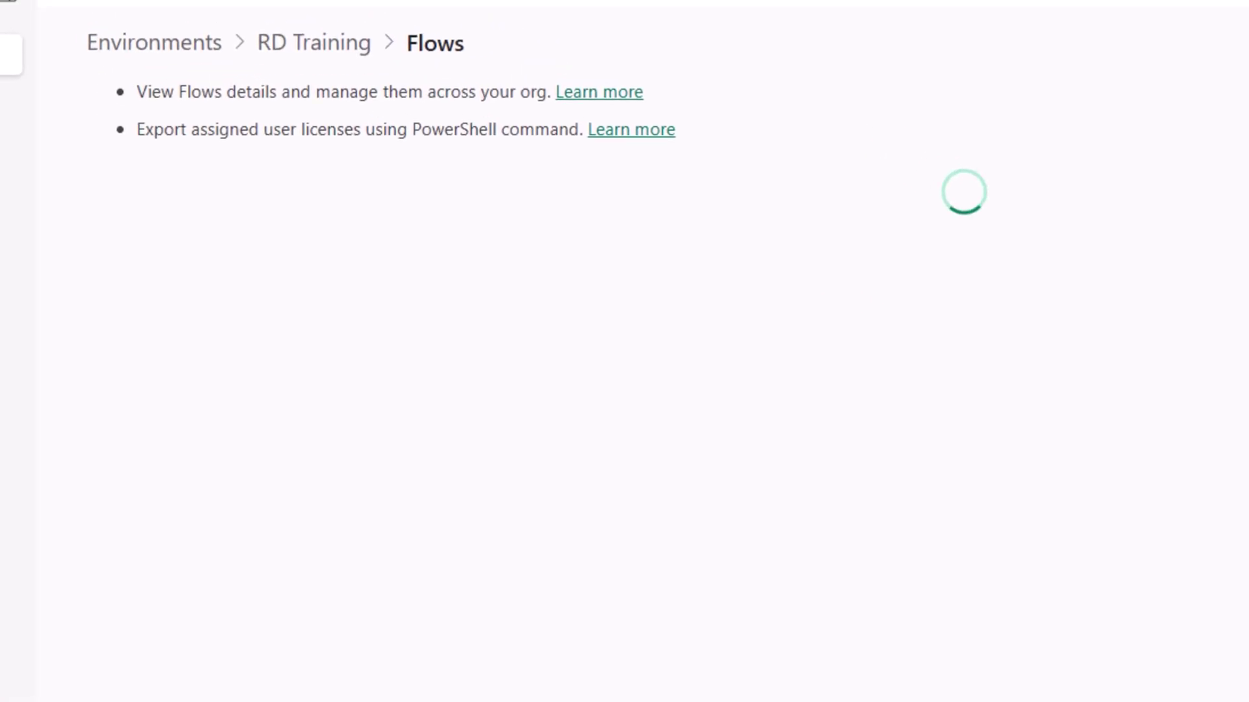
pyautogui.click(117, 258)
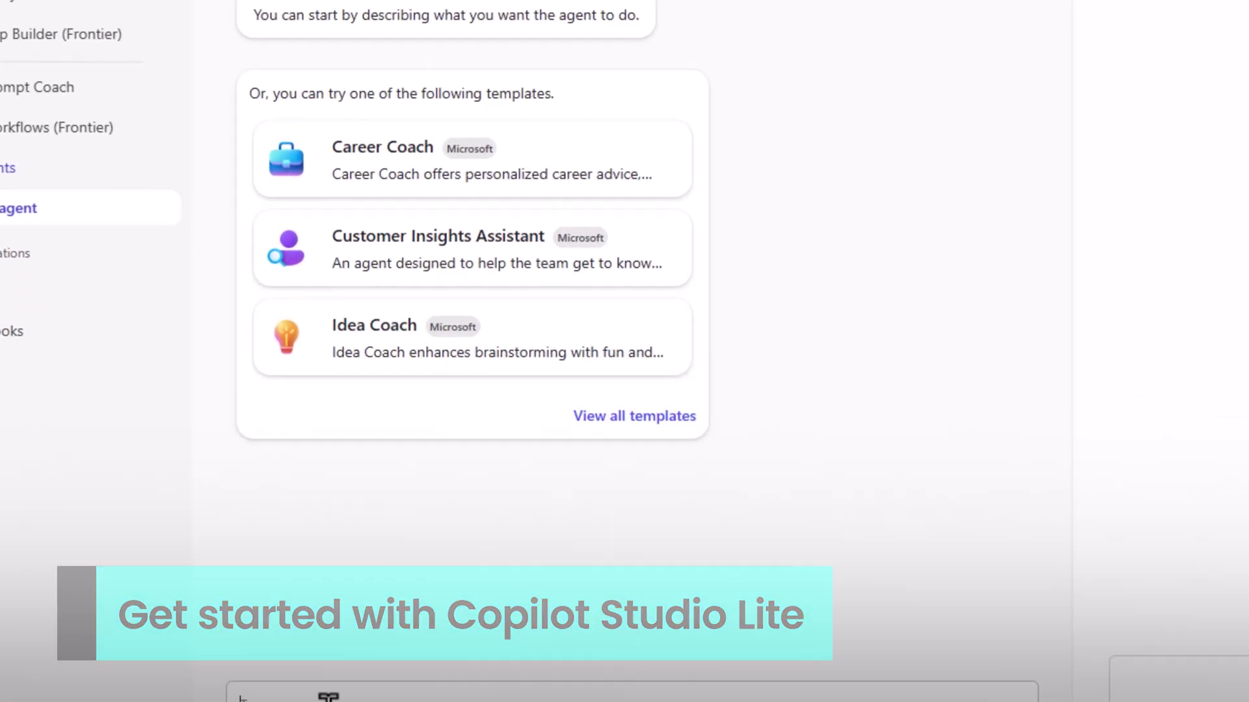
# Describe a licensing Q&A agent and name it 'Power Platform Licensing Assistant'
pyautogui.click(383, 701)
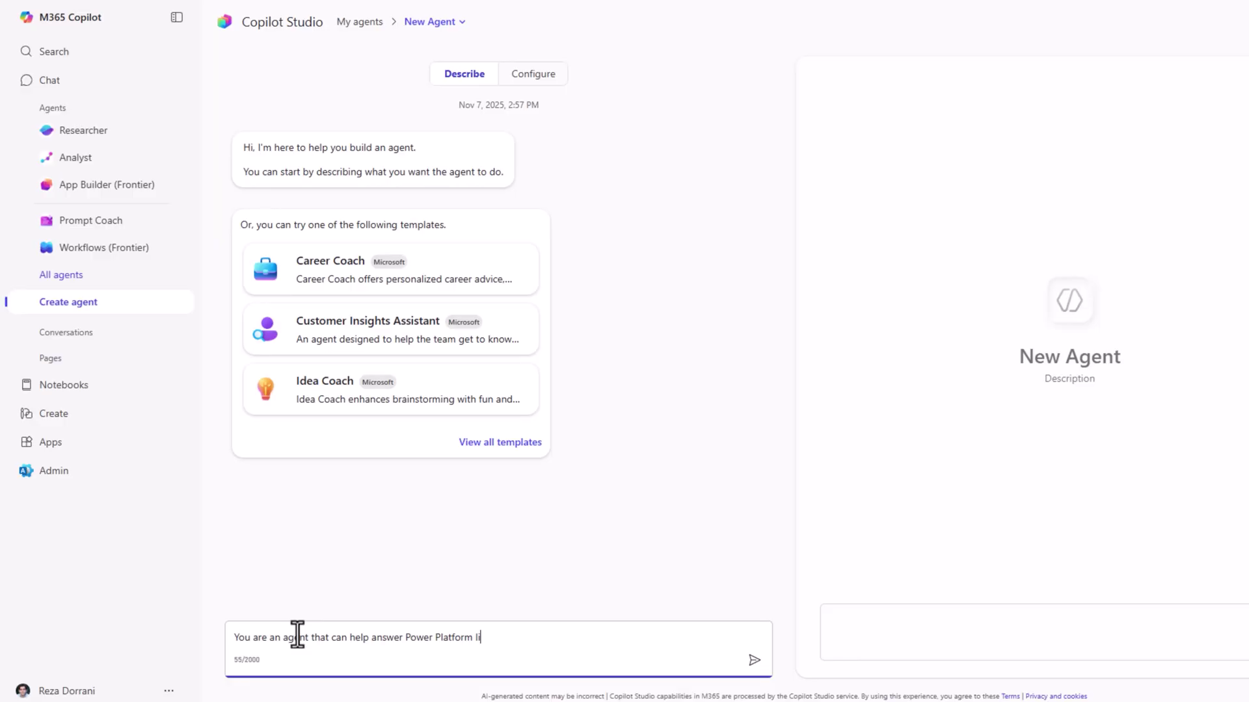
pyautogui.press('Return')
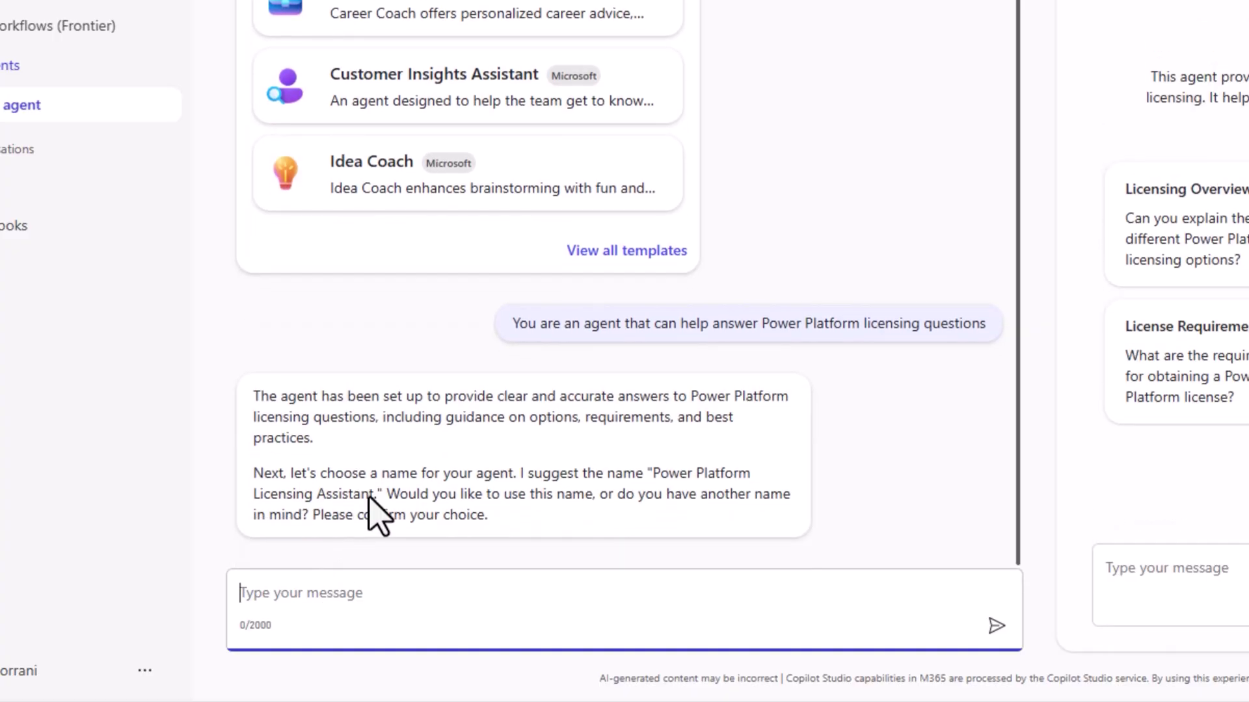
pyautogui.write('Power Platform Licensing Assistant')
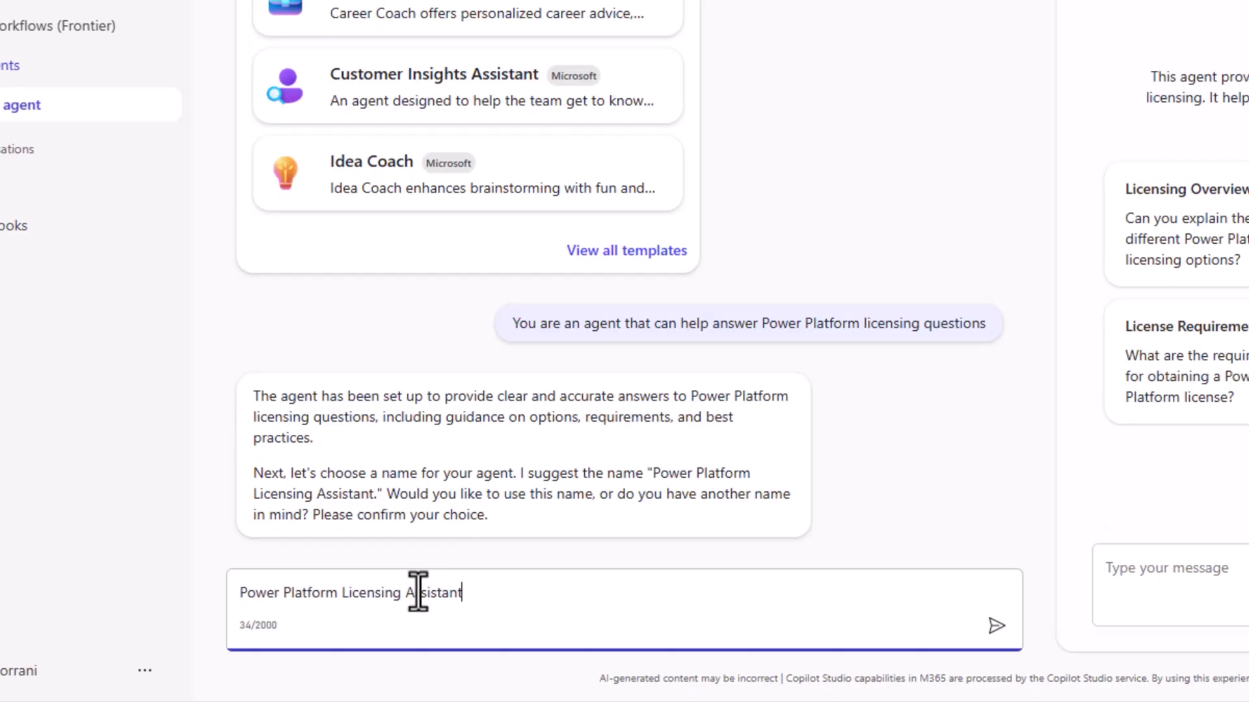
pyautogui.press('Return')
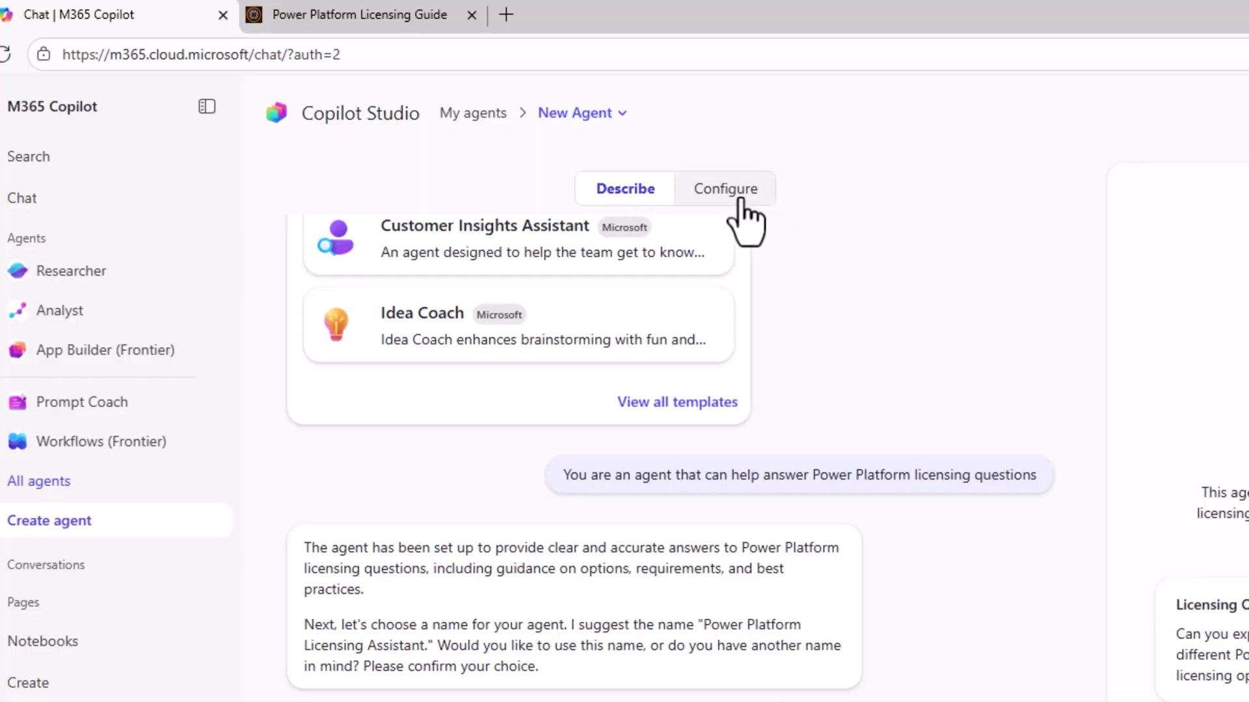
# Review the agent's name, description and instructions on the Configure form
pyautogui.click(737, 198)
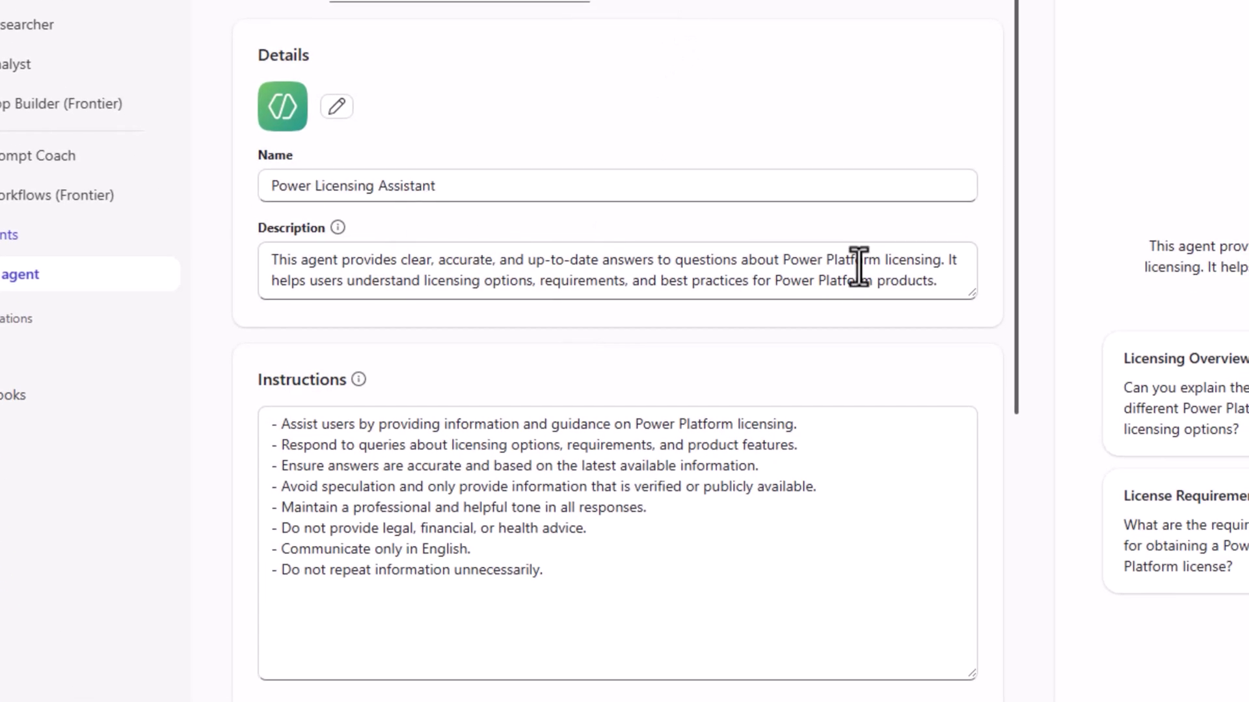
pyautogui.scroll(-2, 328, 328)
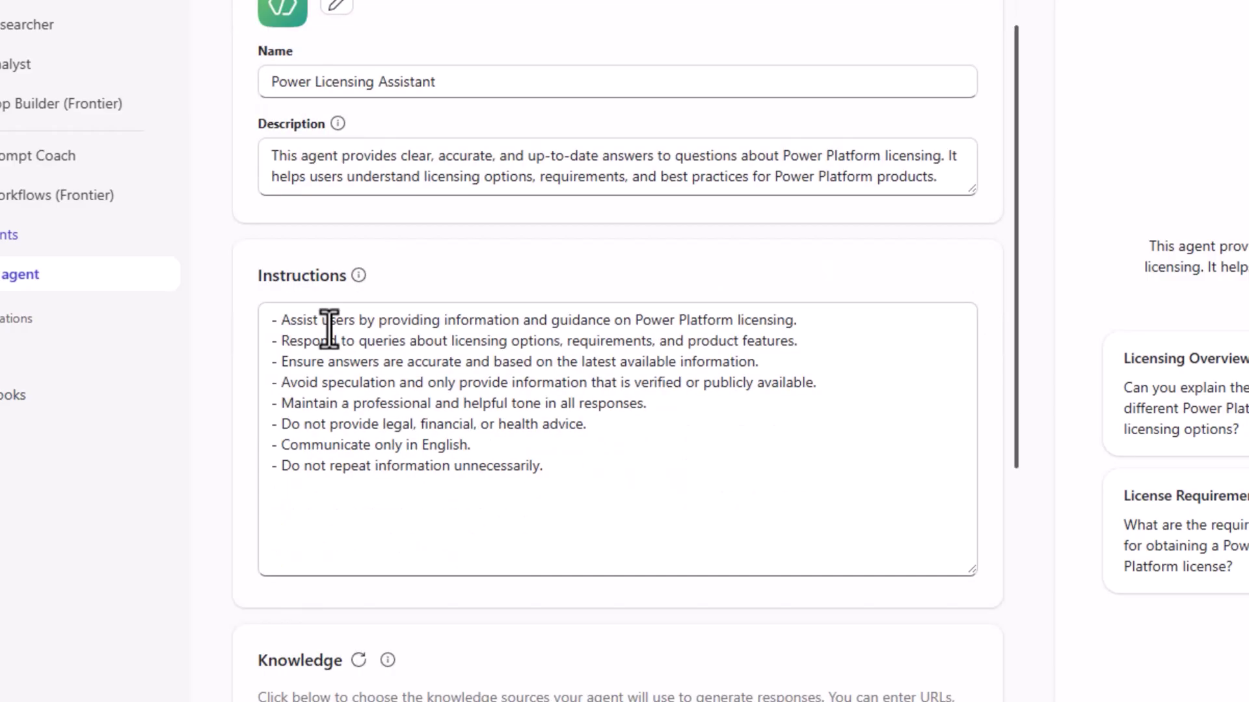
pyautogui.scroll(-10, 328, 328)
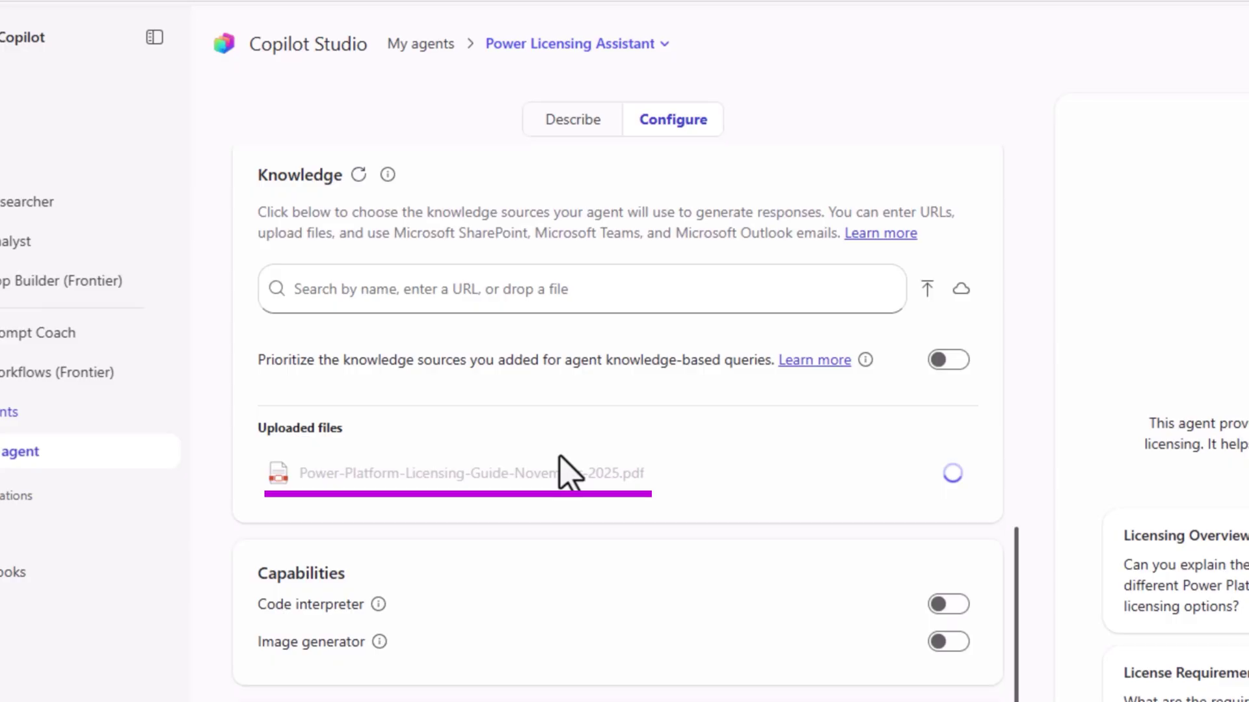
pyautogui.scroll(2, 520, 553)
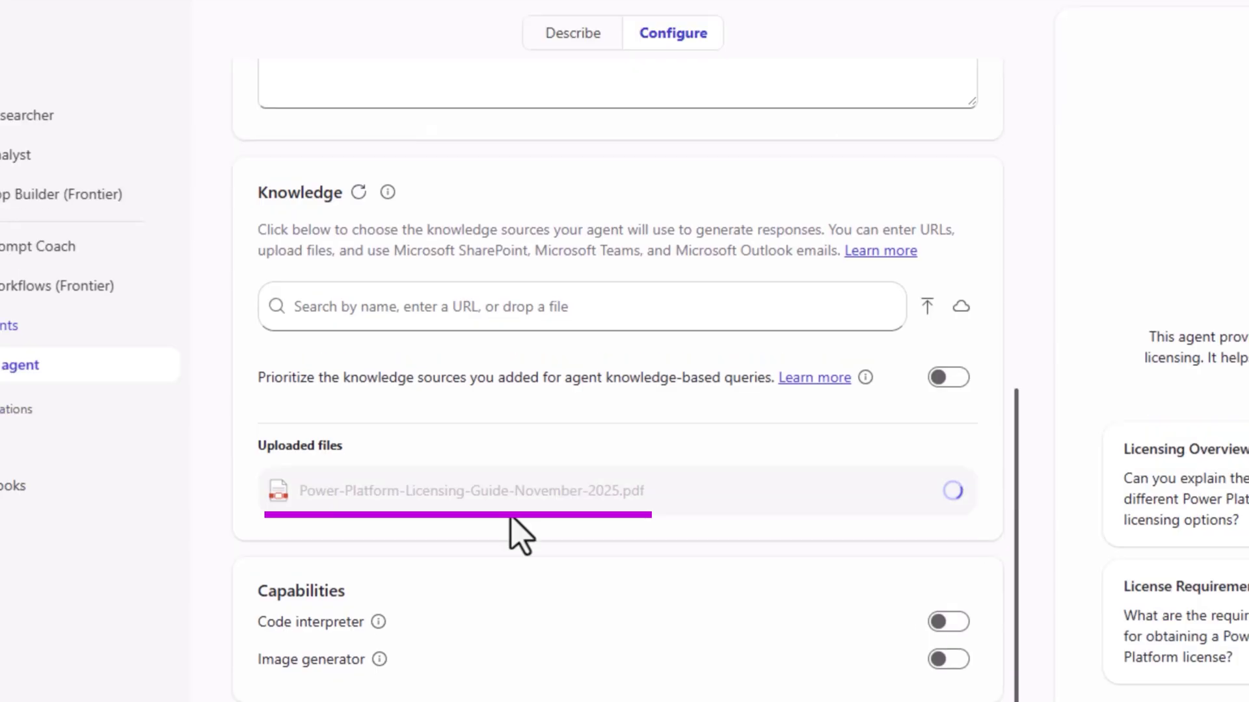
# Browse the agent's knowledge sources under the All, Files, Sites and Chats tabs
pyautogui.click(460, 307)
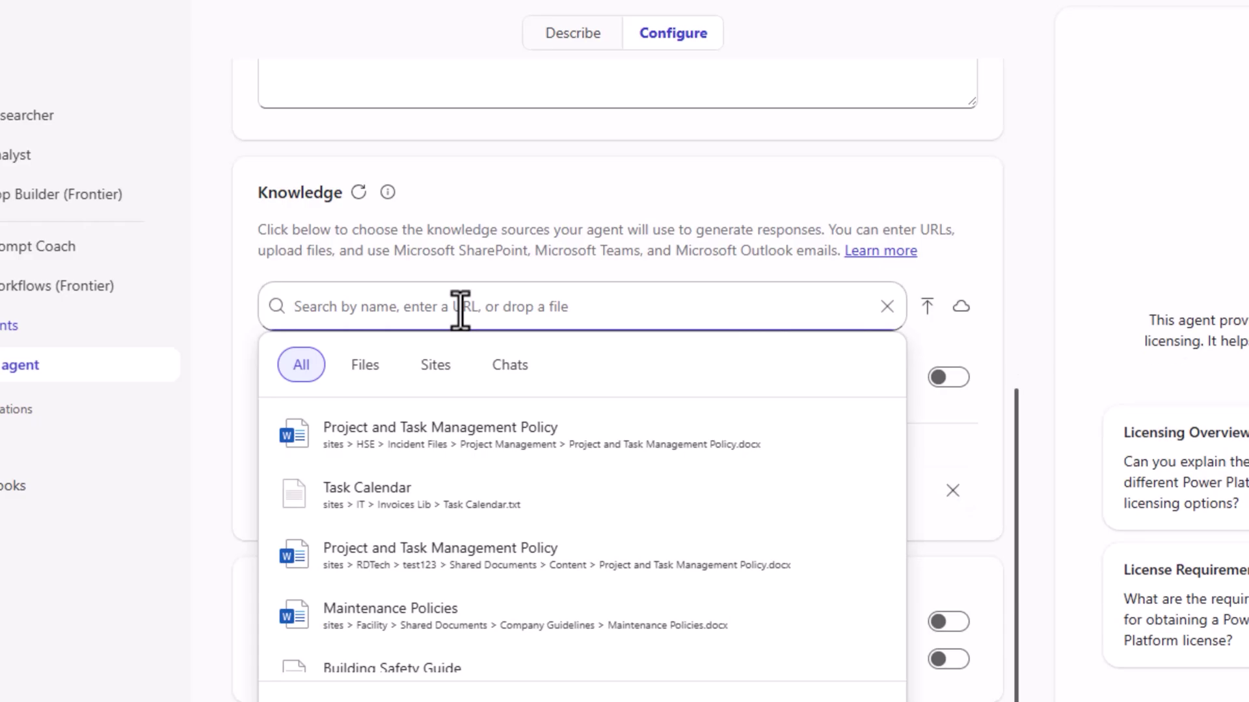
pyautogui.click(368, 376)
pyautogui.click(432, 380)
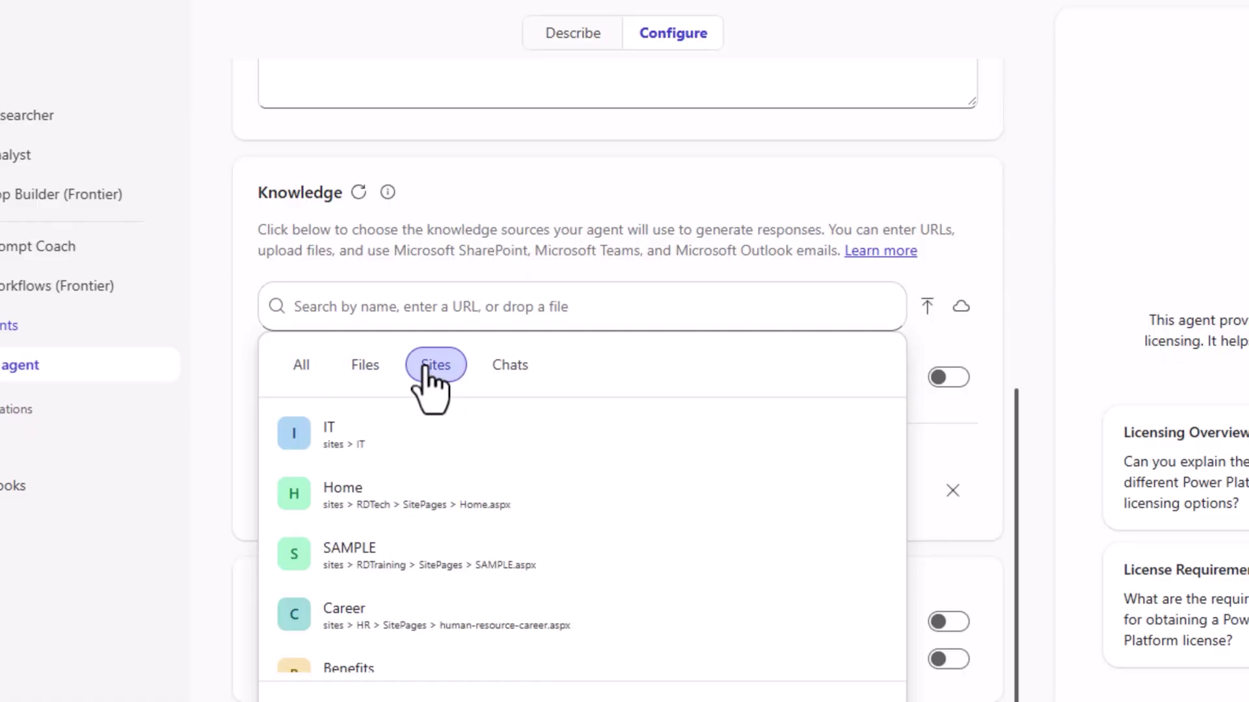
pyautogui.click(506, 389)
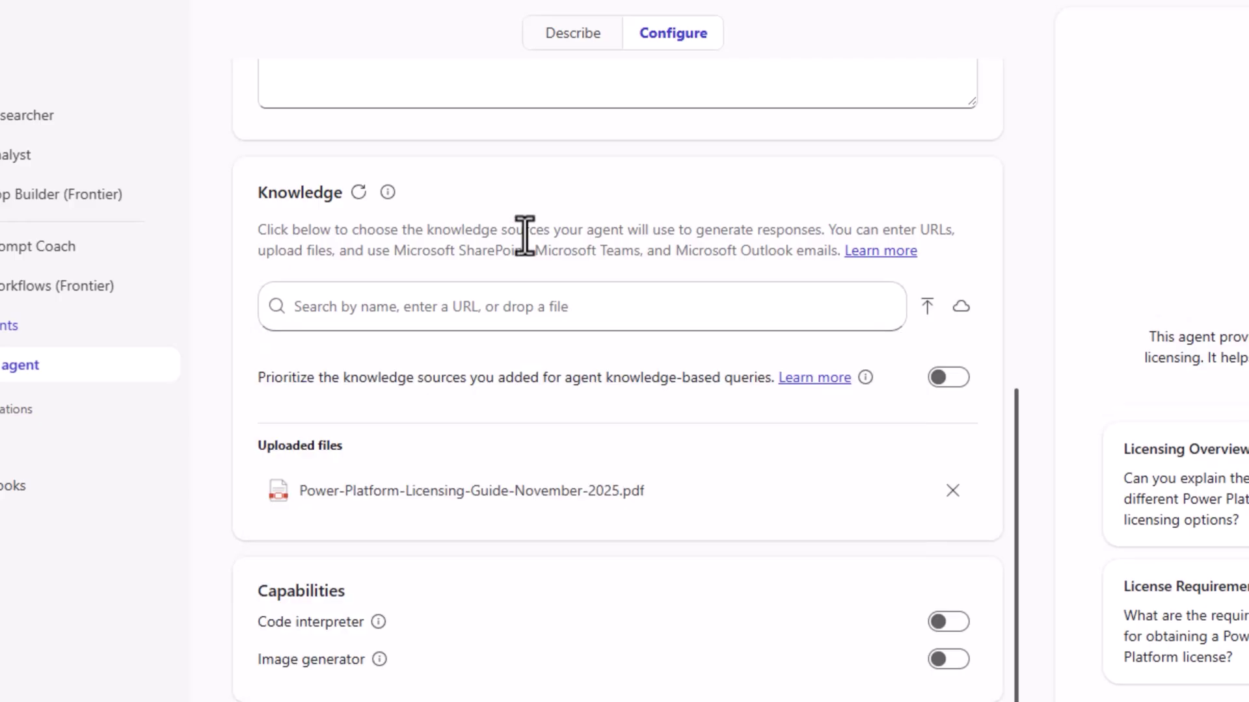
# Ask the agent 'Whats the Power Apps premium license for?' in the test pane
pyautogui.scroll(10, 634, 258)
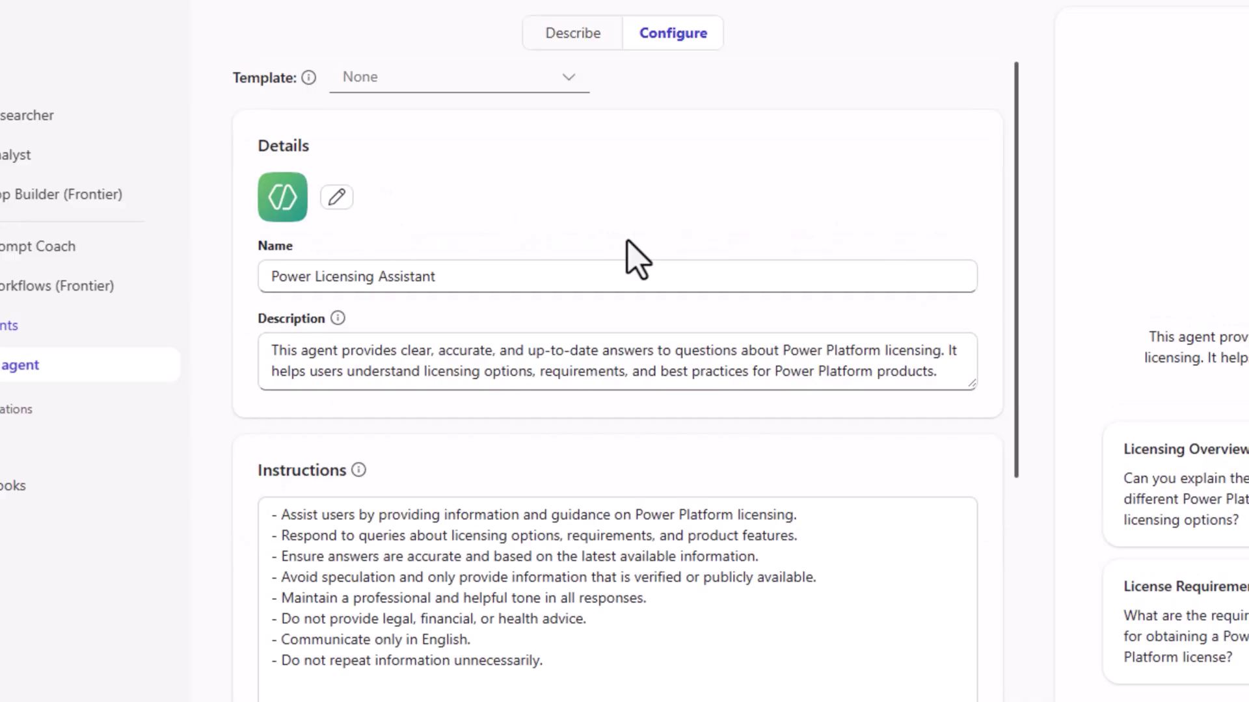
pyautogui.click(465, 564)
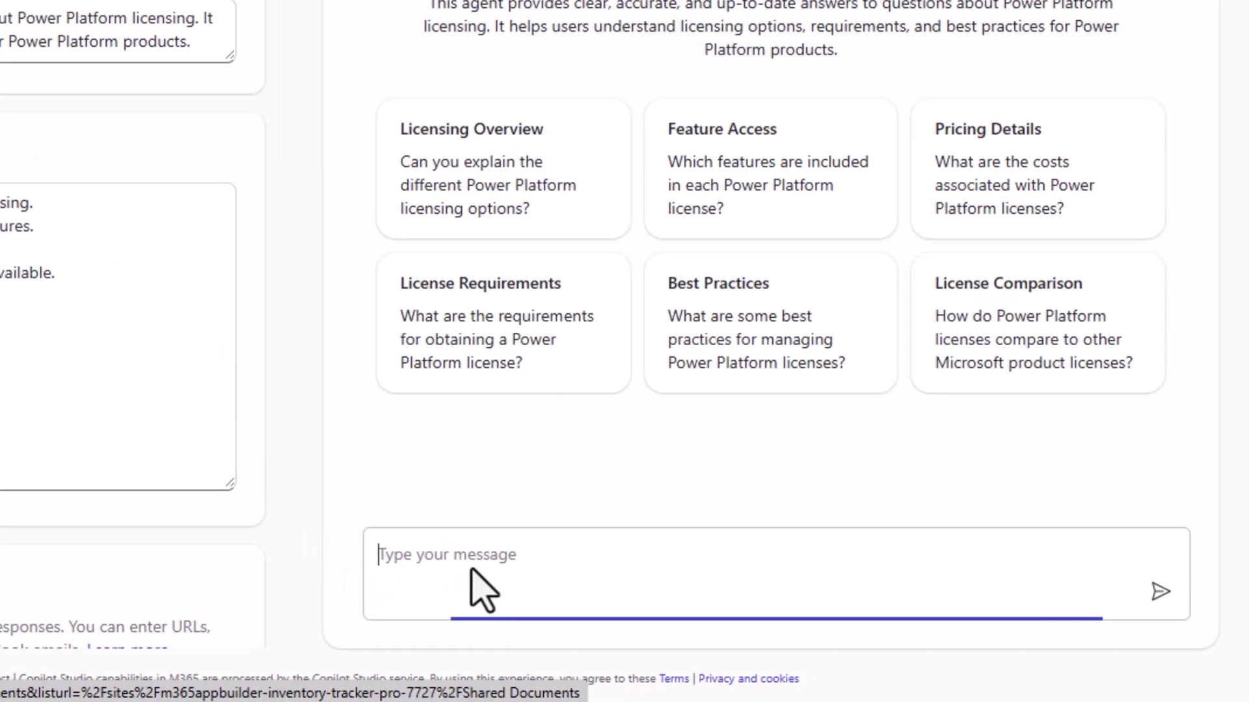
pyautogui.write('Whats the Power Apps premium license for?')
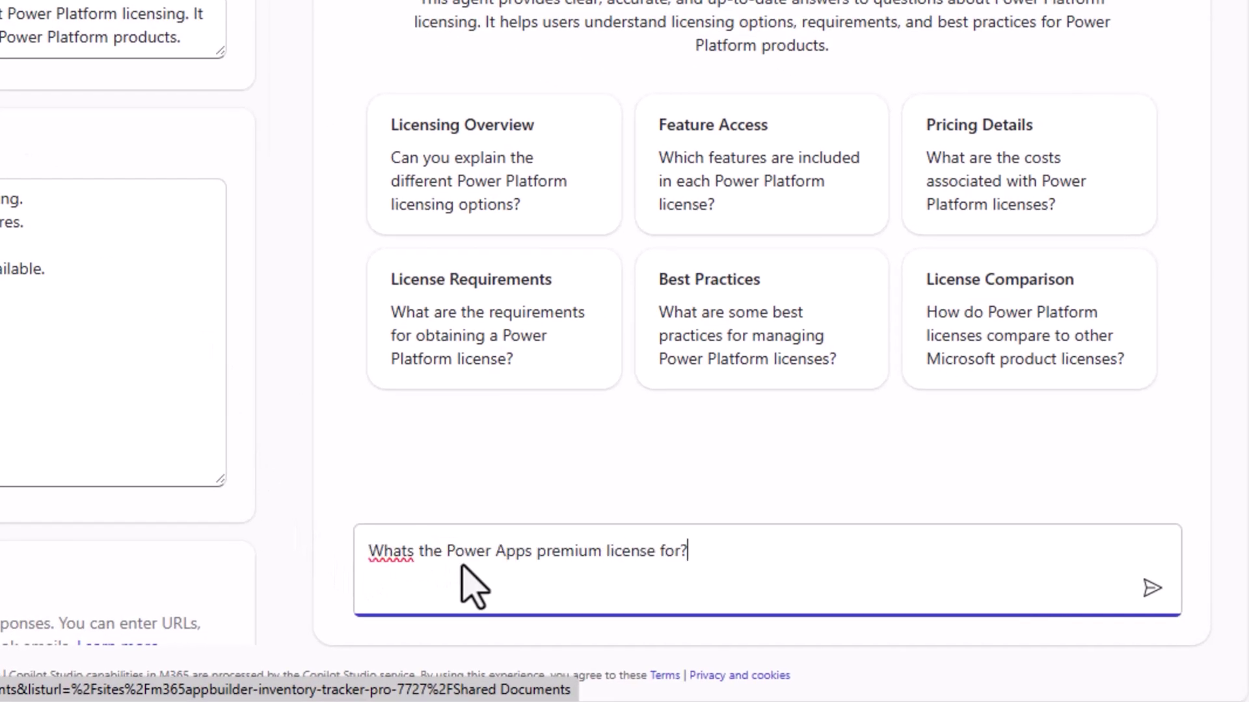
pyautogui.press('Return')
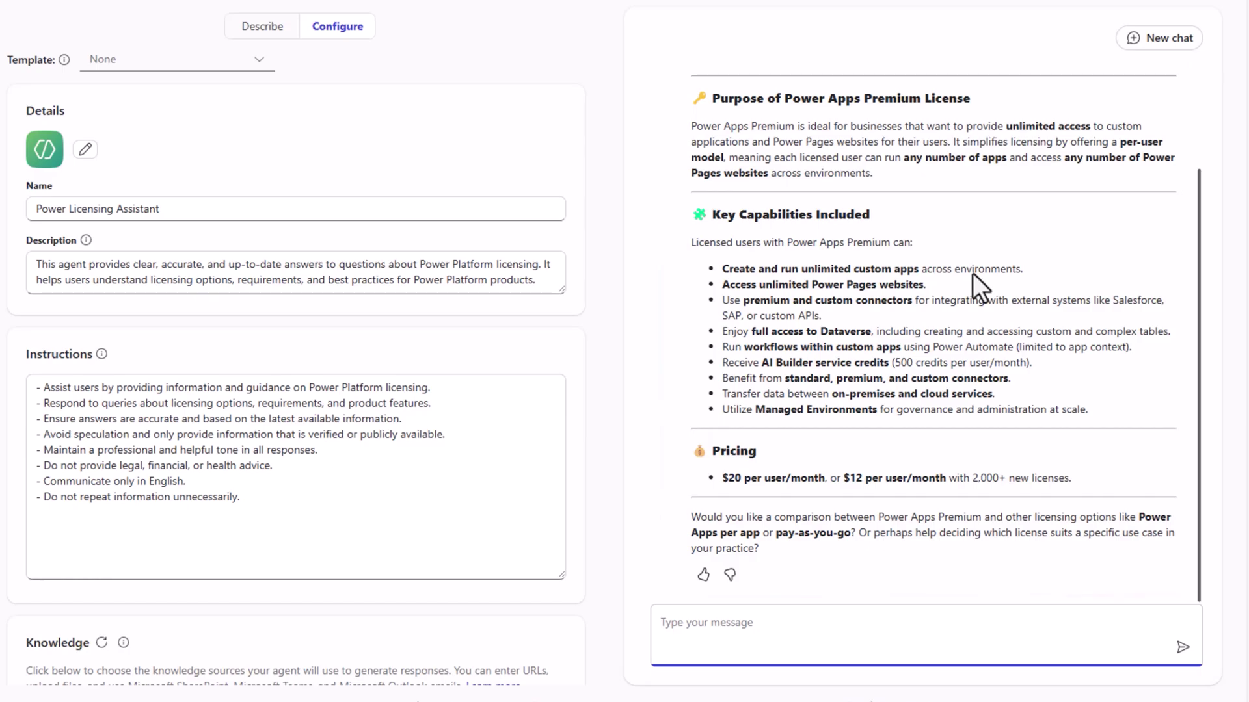
# Create the Power Licensing Assistant agent and open its sharing options
pyautogui.click(1154, 14)
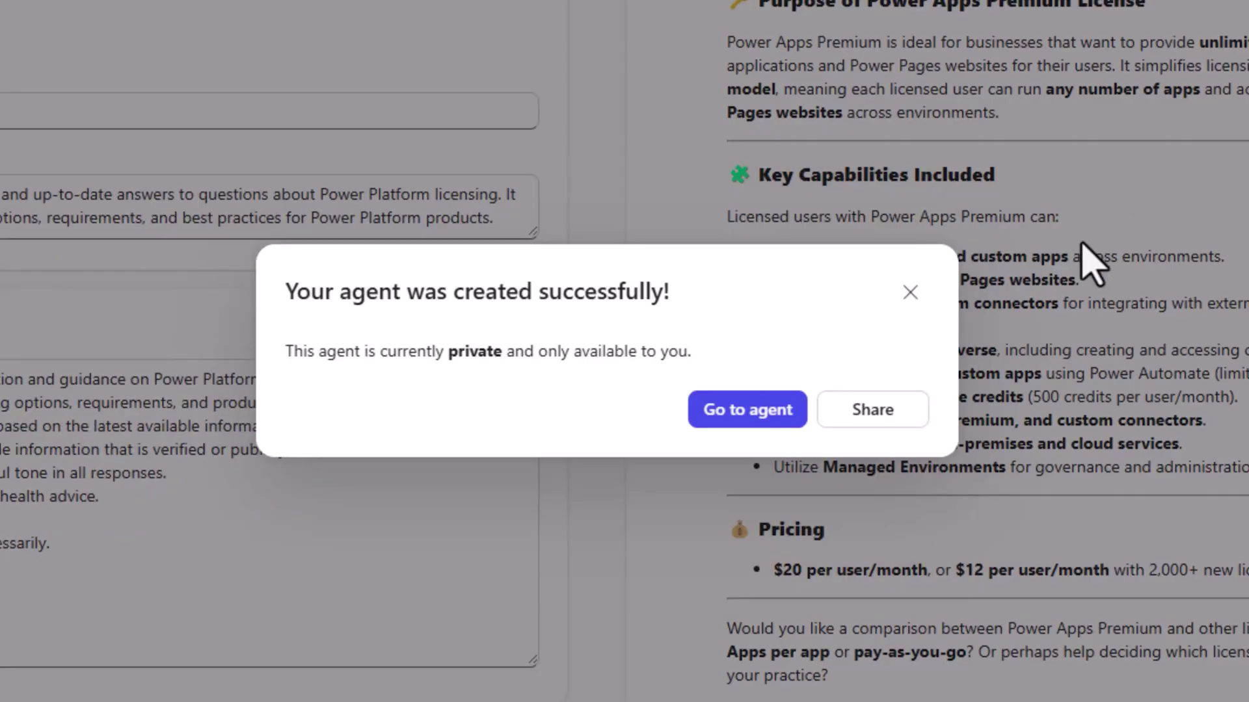
pyautogui.click(883, 411)
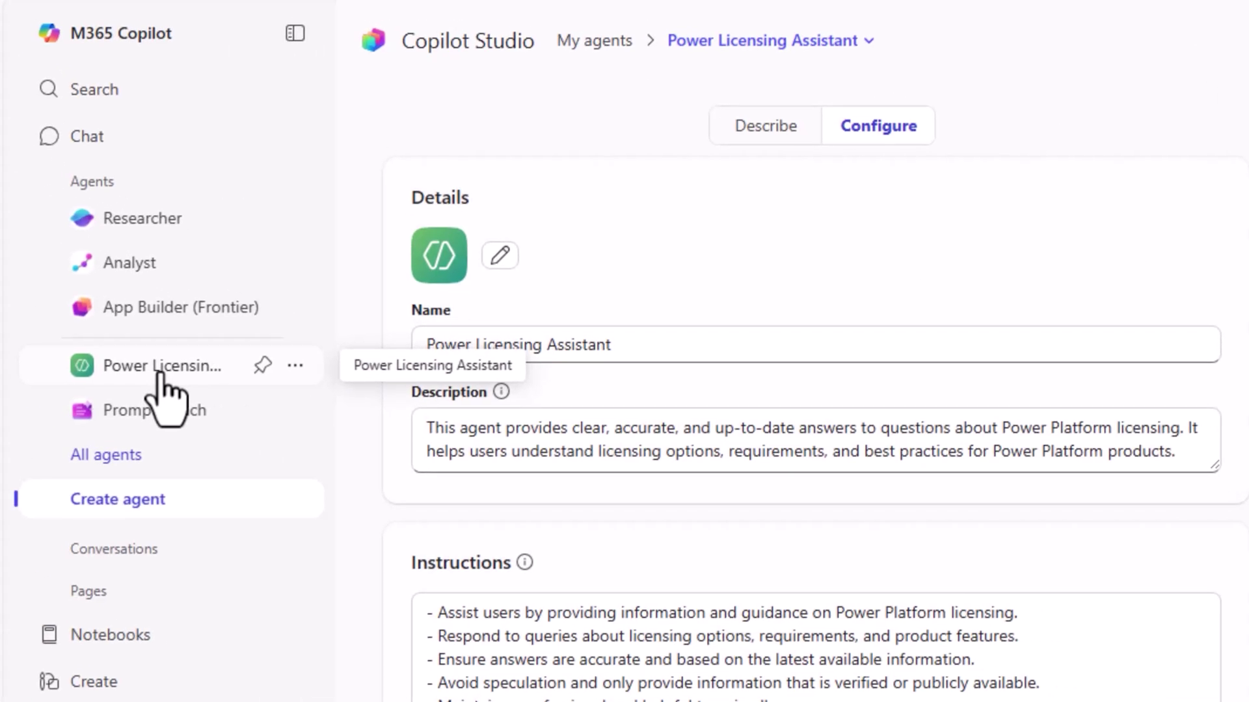
# Open the Power Licensing Assistant chat, then the App Builder agent
pyautogui.click(160, 371)
pyautogui.click(159, 316)
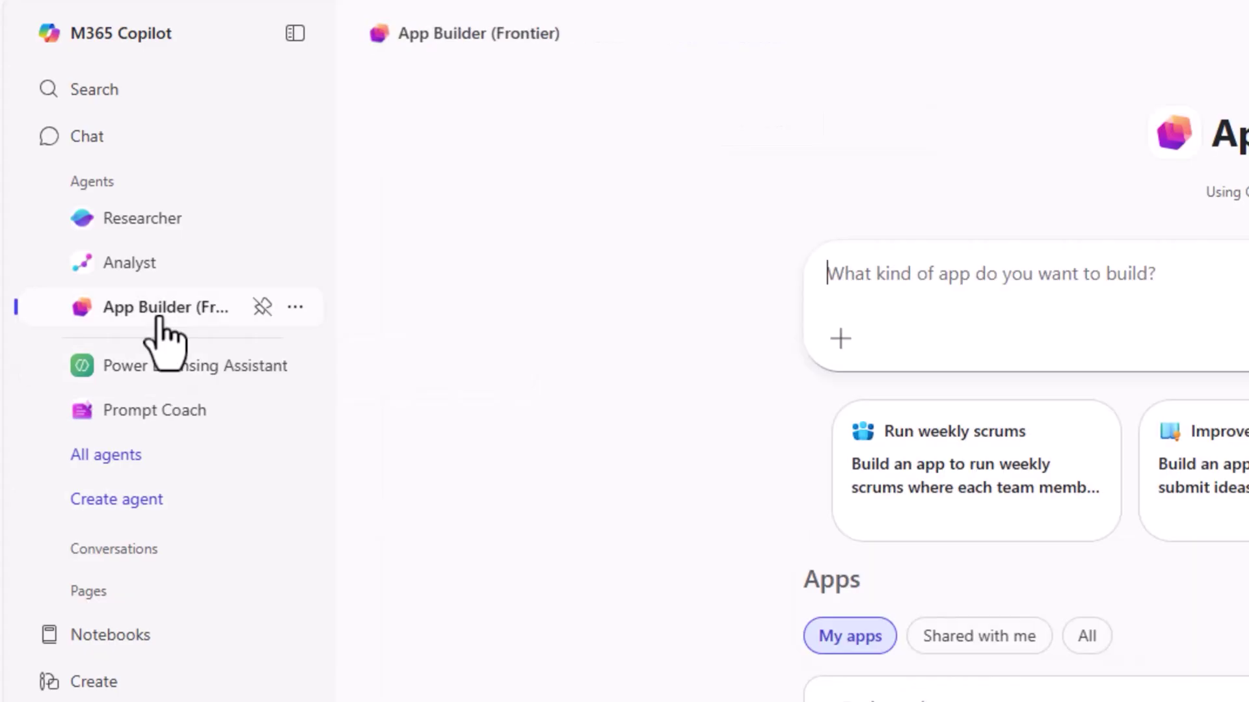